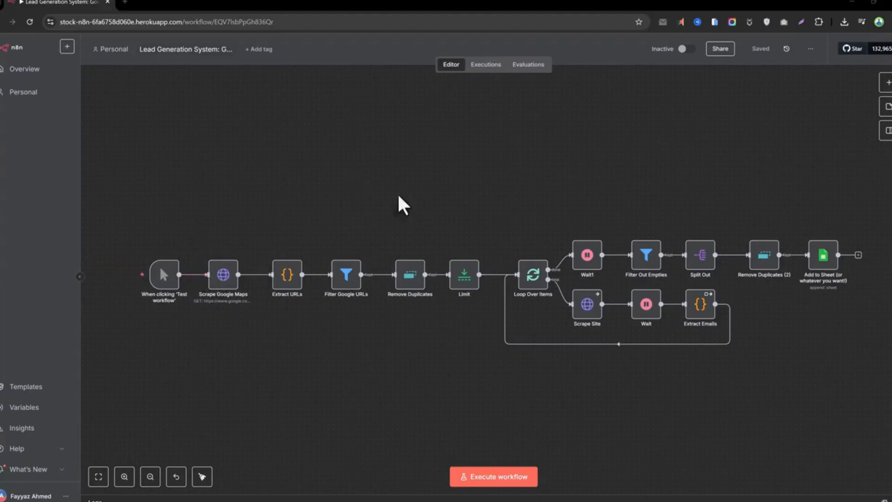
# Review the Scrape Google Maps node's request URL, SSL and response options, and return to the canvas.
pyautogui.moveTo(160, 288)
pyautogui.click(225, 279)
pyautogui.doubleClick(222, 275)
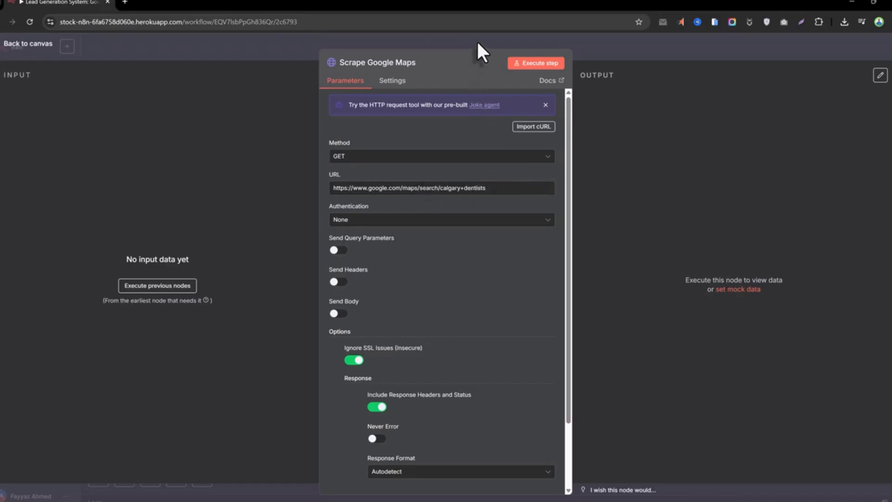
pyautogui.scroll(-2, 401, 226)
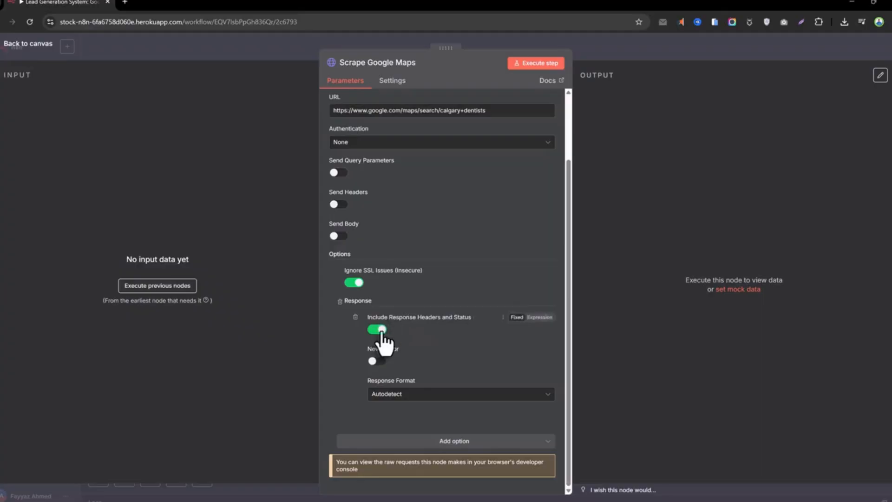
pyautogui.click(251, 50)
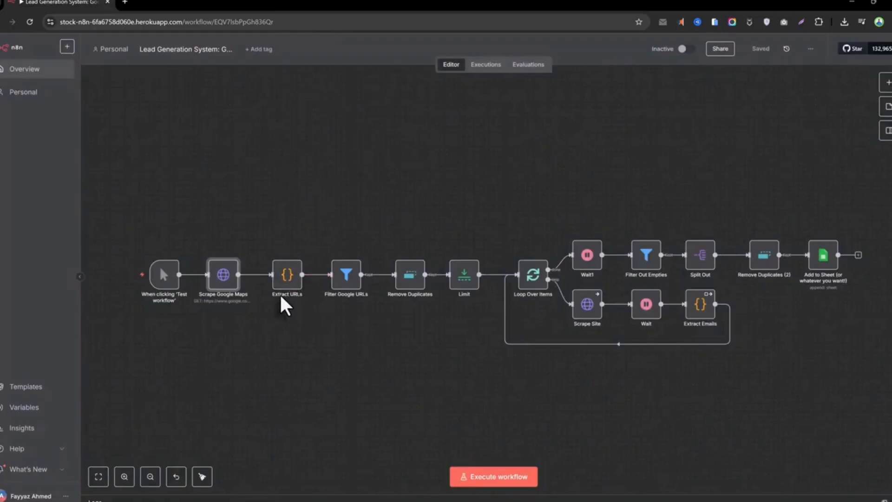
# Inspect the JavaScript in the Extract URLs node that pulls website links from the scraped data.
pyautogui.doubleClick(293, 279)
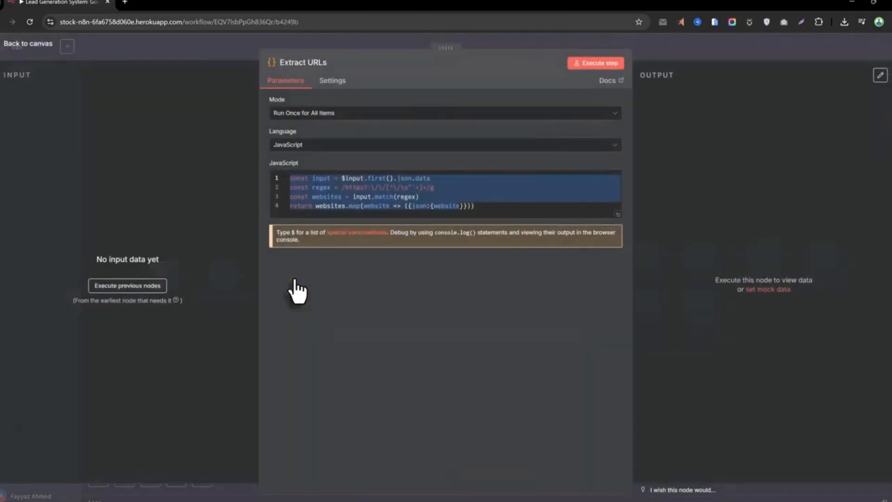
pyautogui.click(497, 205)
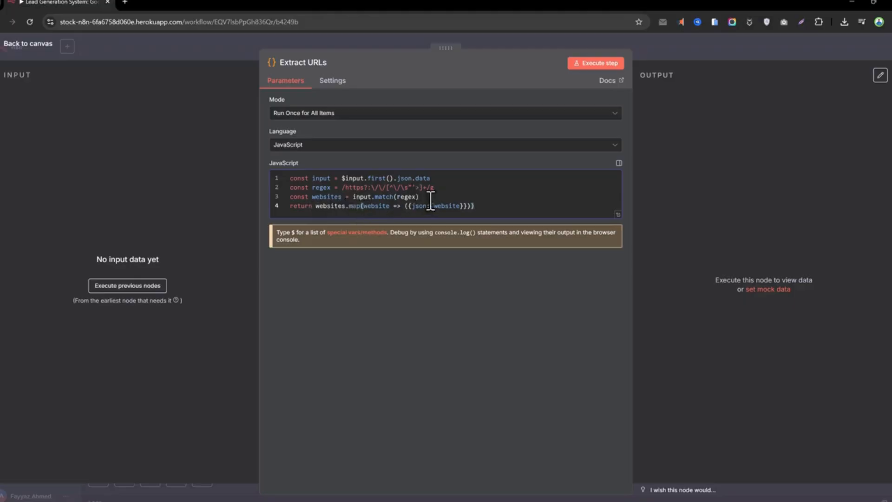
pyautogui.click(675, 49)
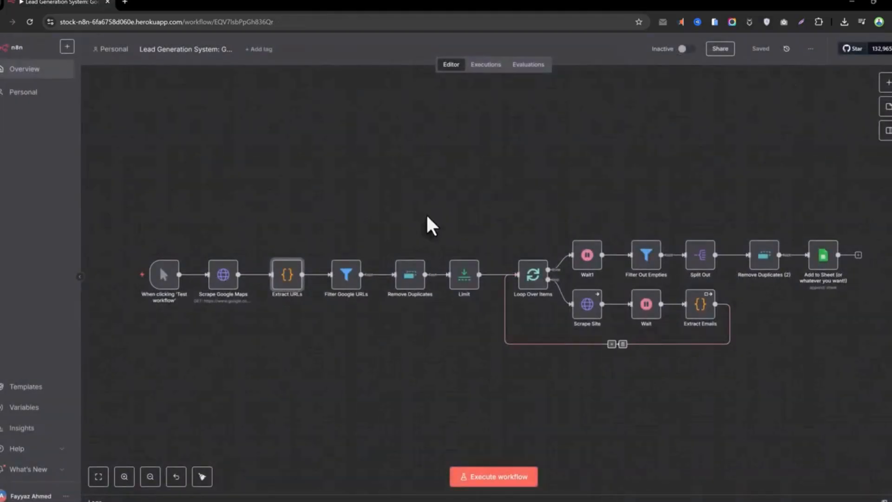
# Examine the Filter Google URLs node's conditions, including the website expression, the available comparison operators and the excluded terms.
pyautogui.click(342, 280)
pyautogui.doubleClick(342, 280)
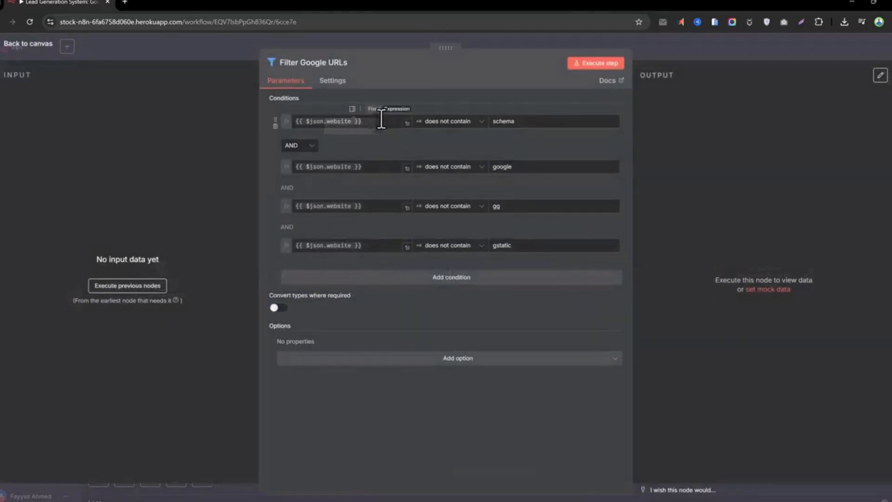
pyautogui.moveTo(382, 121); pyautogui.dragTo(289, 116)
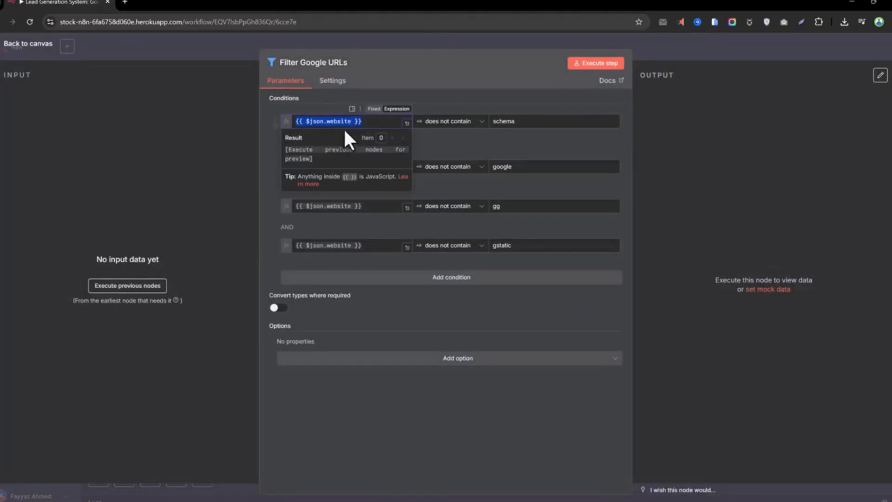
pyautogui.click(366, 123)
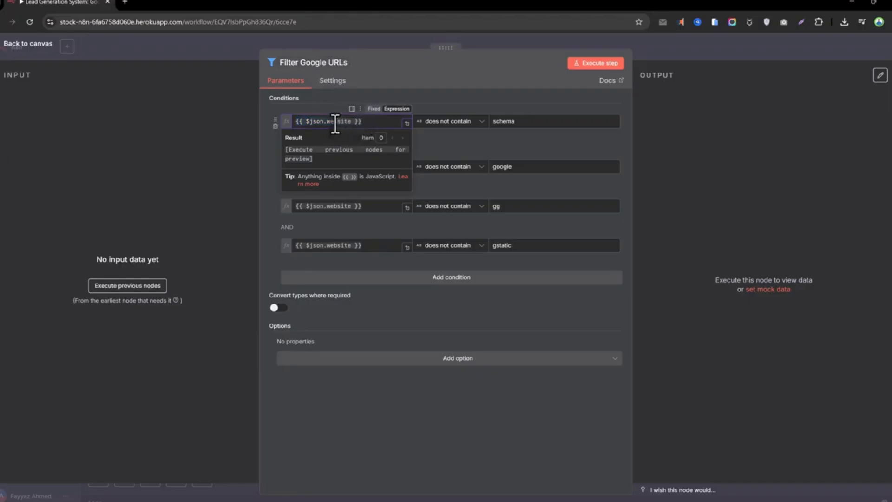
pyautogui.click(461, 124)
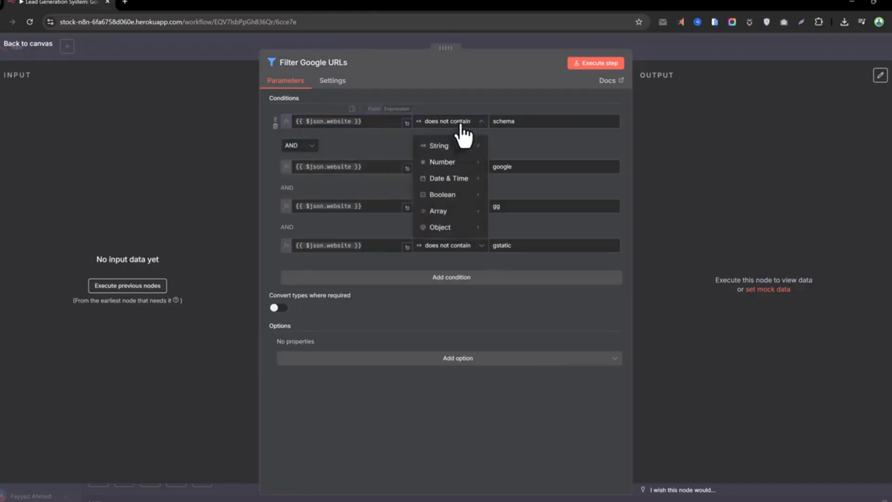
pyautogui.moveTo(484, 148)
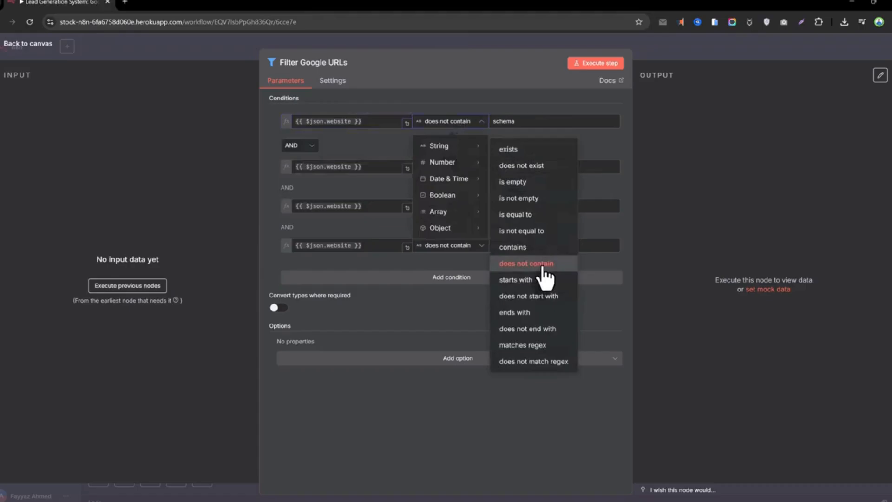
pyautogui.click(574, 119)
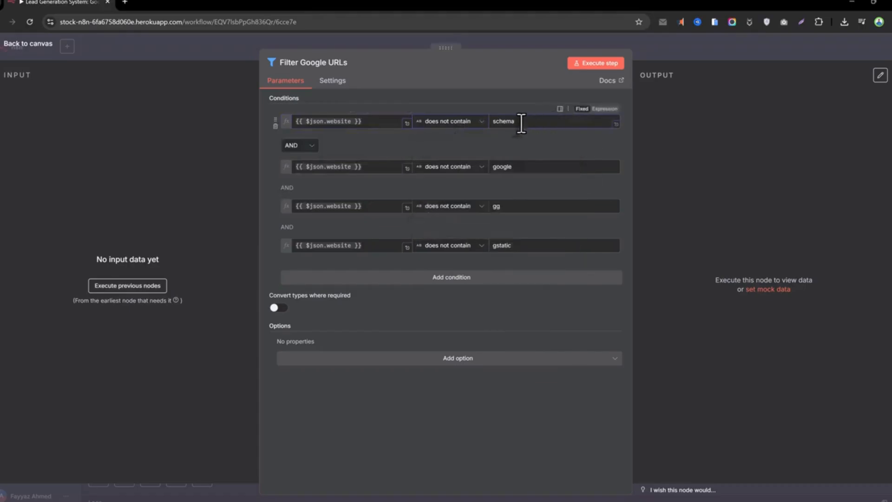
pyautogui.moveTo(522, 122); pyautogui.dragTo(495, 121)
pyautogui.moveTo(512, 166); pyautogui.dragTo(499, 168)
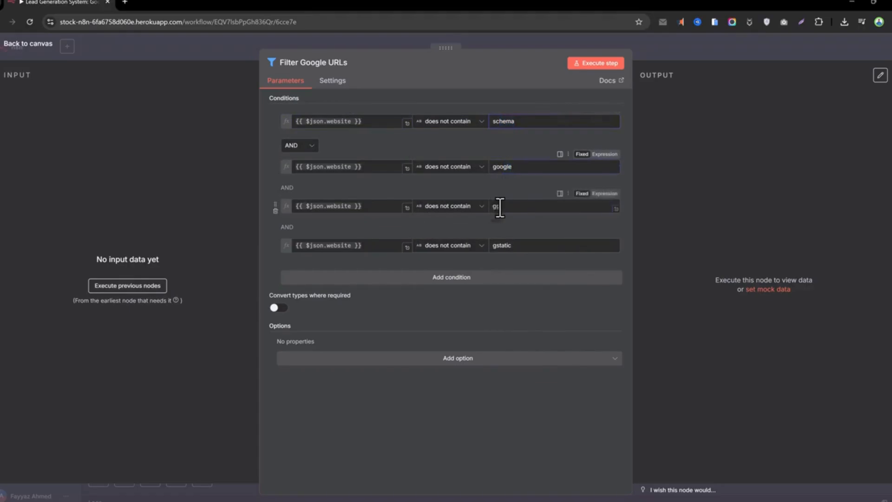
pyautogui.moveTo(501, 209); pyautogui.dragTo(497, 200)
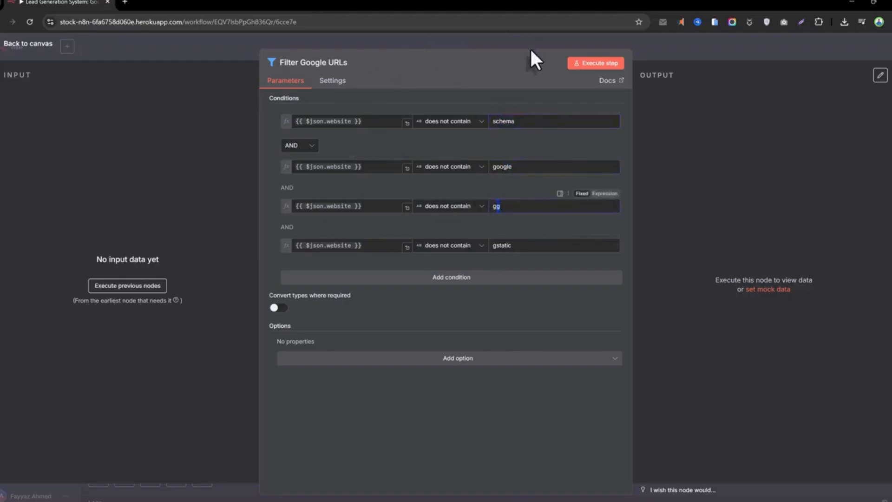
pyautogui.click(504, 44)
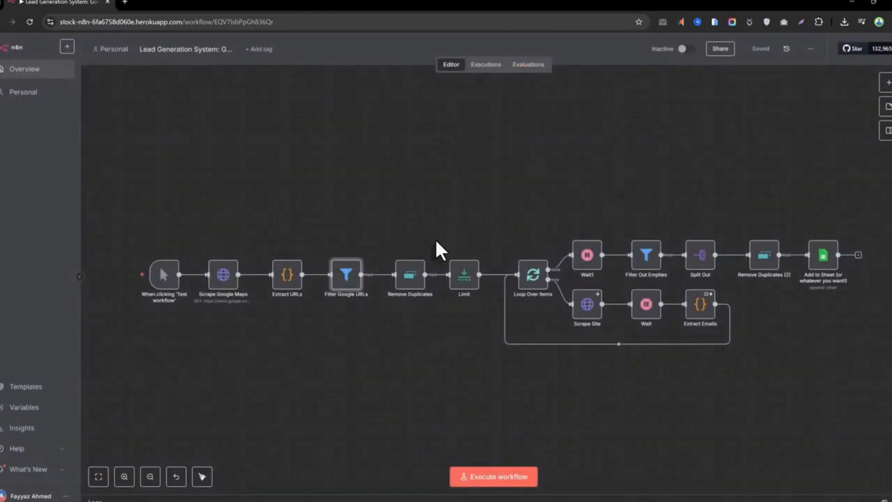
# Check the Remove Duplicates node's operation and comparison settings and the Limit node's maximum item setting.
pyautogui.doubleClick(421, 278)
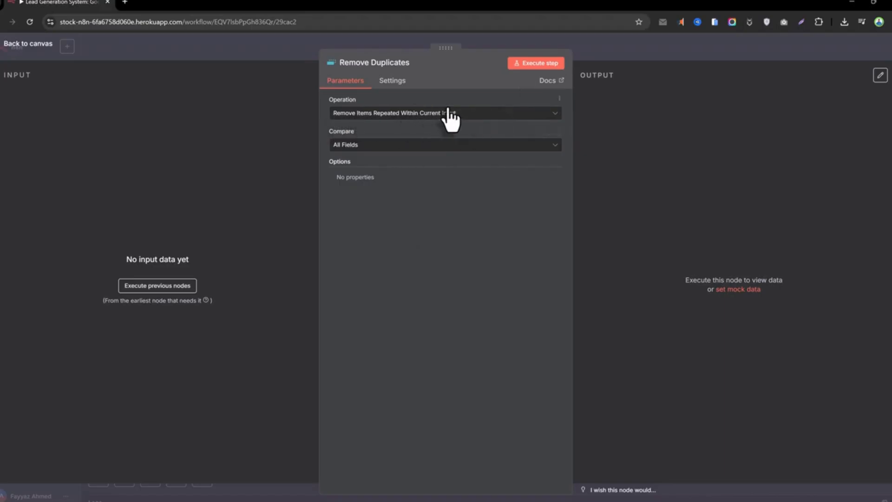
pyautogui.click(606, 55)
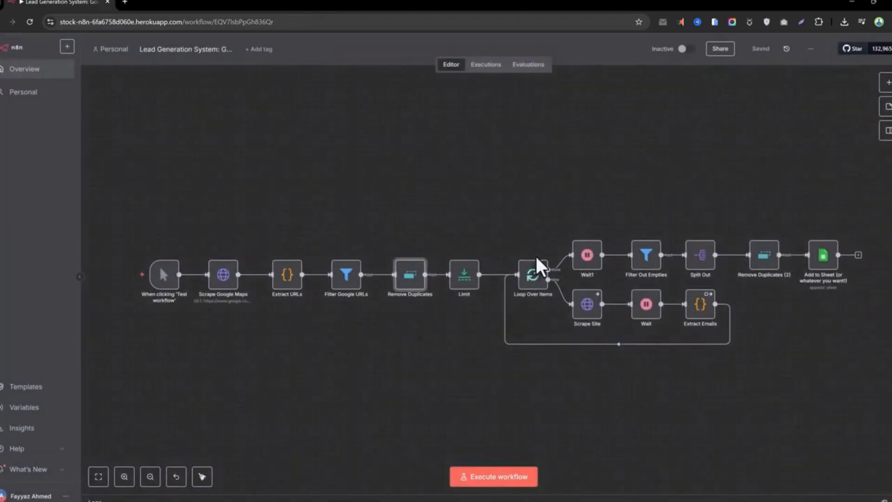
pyautogui.doubleClick(464, 273)
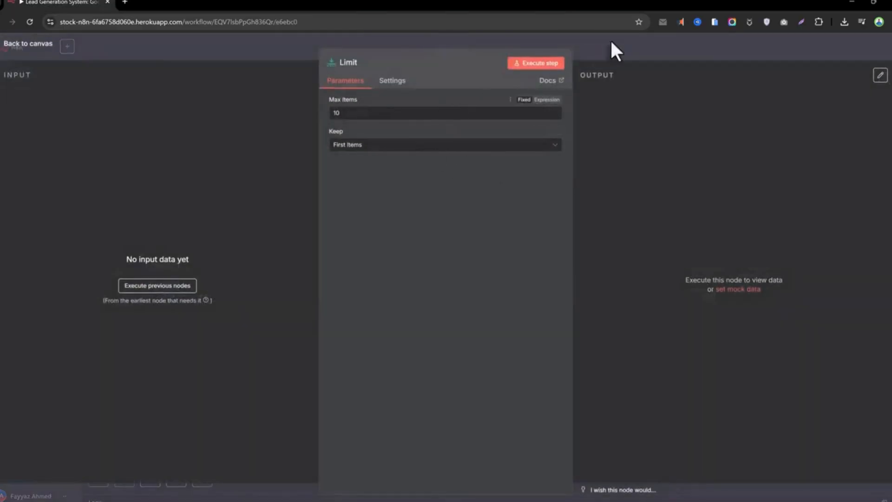
pyautogui.click(647, 46)
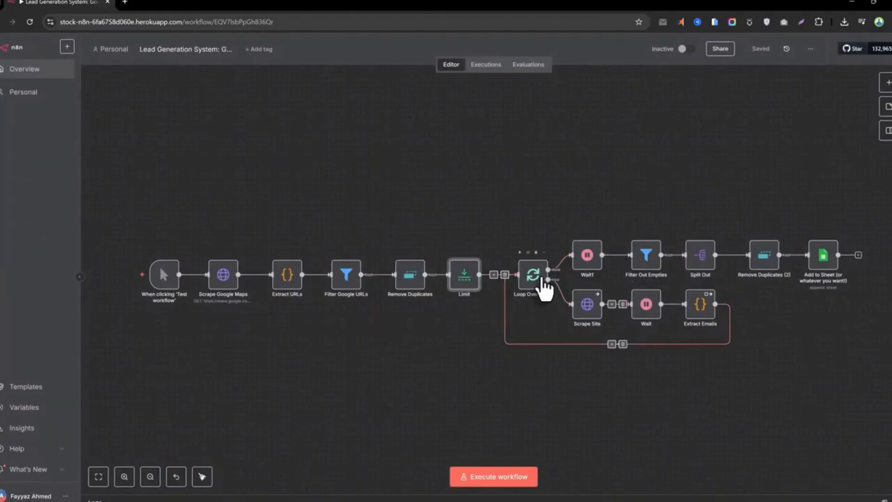
# Review the Scrape Site node's URL expression and redirect option, and the wait interval of the Wait node following it.
pyautogui.doubleClick(583, 306)
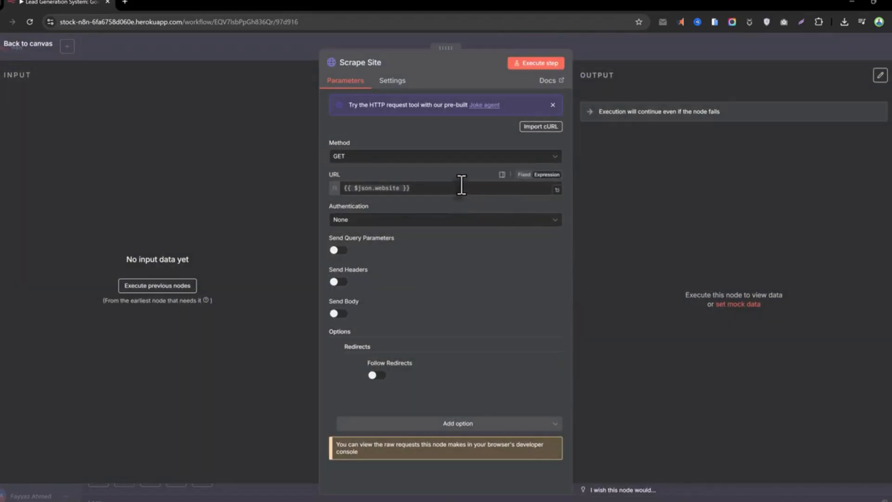
pyautogui.moveTo(424, 187); pyautogui.dragTo(365, 187)
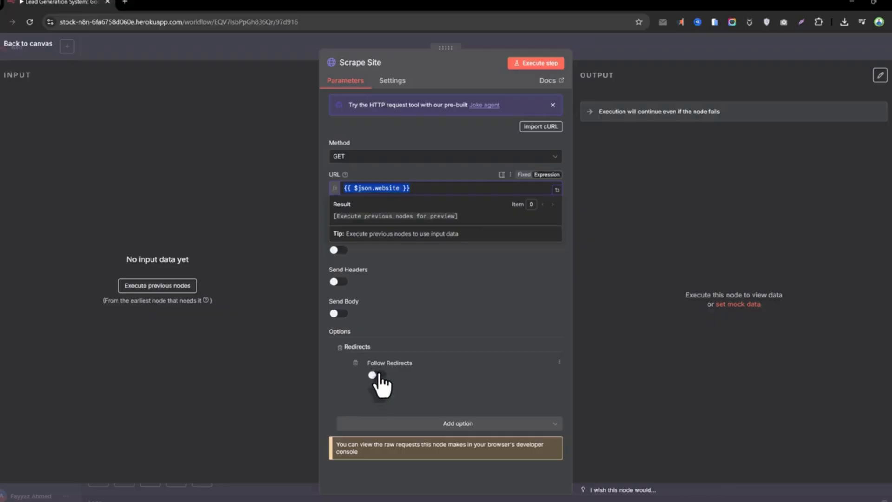
pyautogui.click(599, 56)
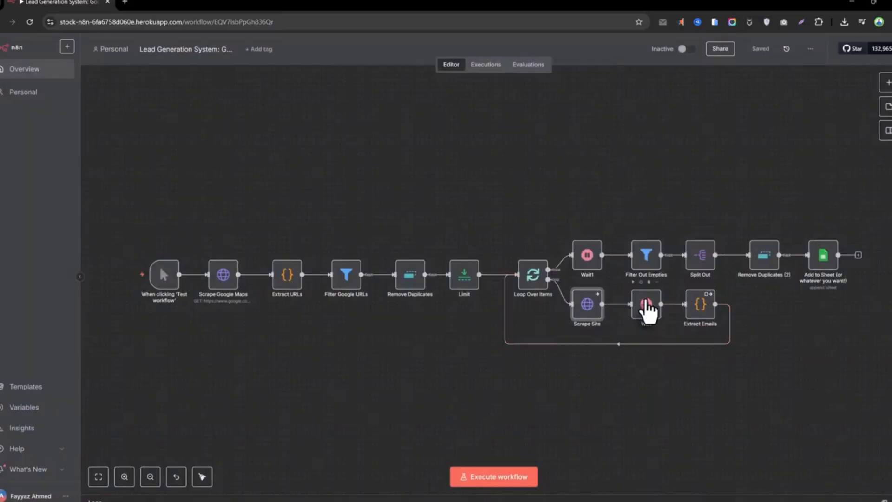
pyautogui.doubleClick(646, 306)
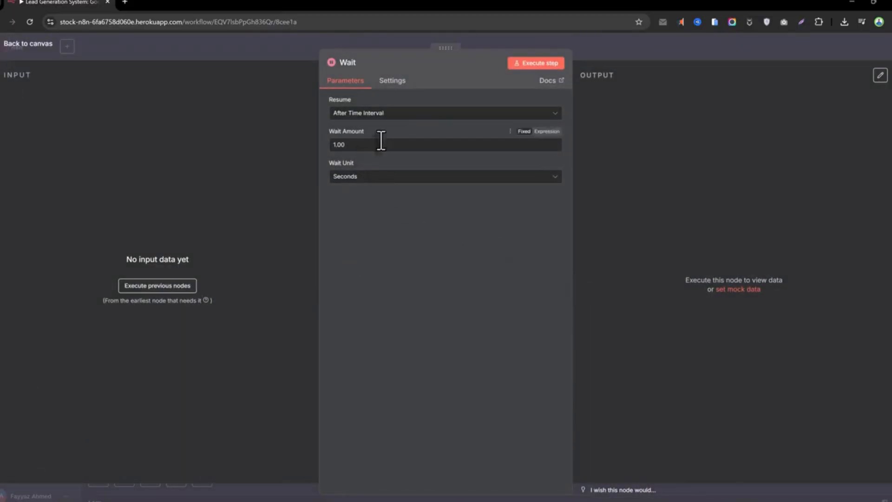
pyautogui.click(612, 54)
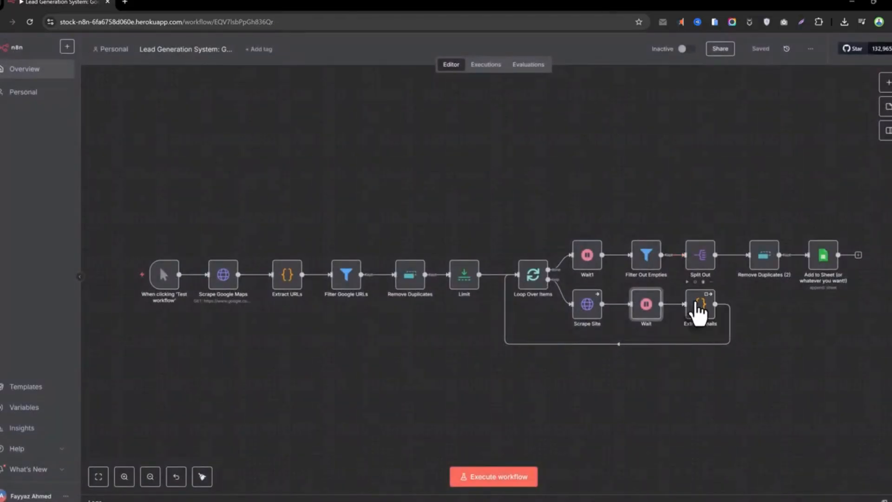
# Inspect the JavaScript regex code in the Extract Emails node and return to the canvas.
pyautogui.doubleClick(697, 303)
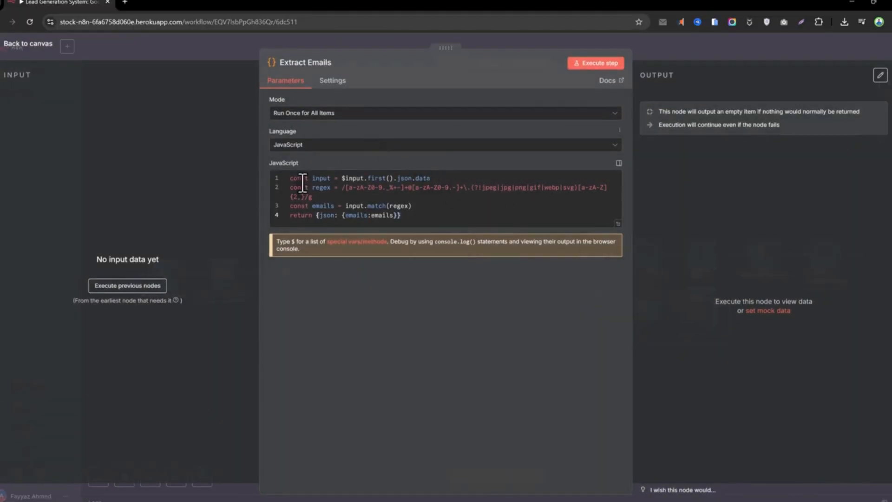
pyautogui.moveTo(286, 177); pyautogui.dragTo(397, 205)
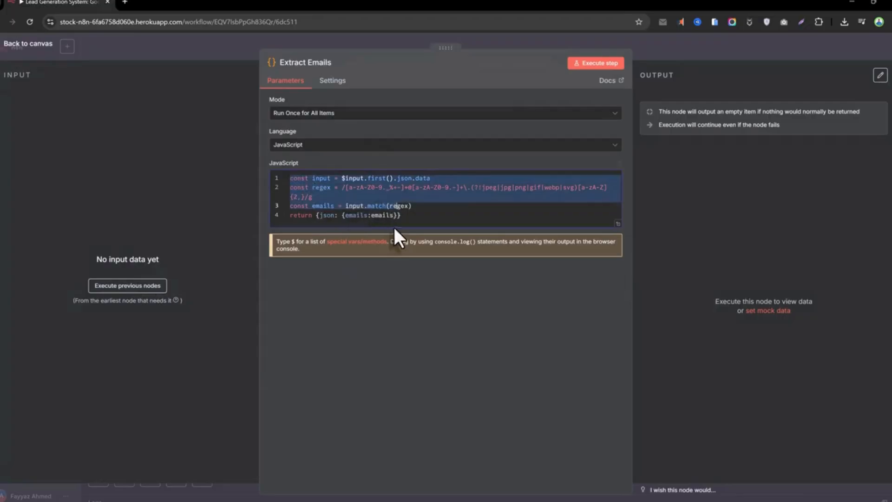
pyautogui.click(638, 54)
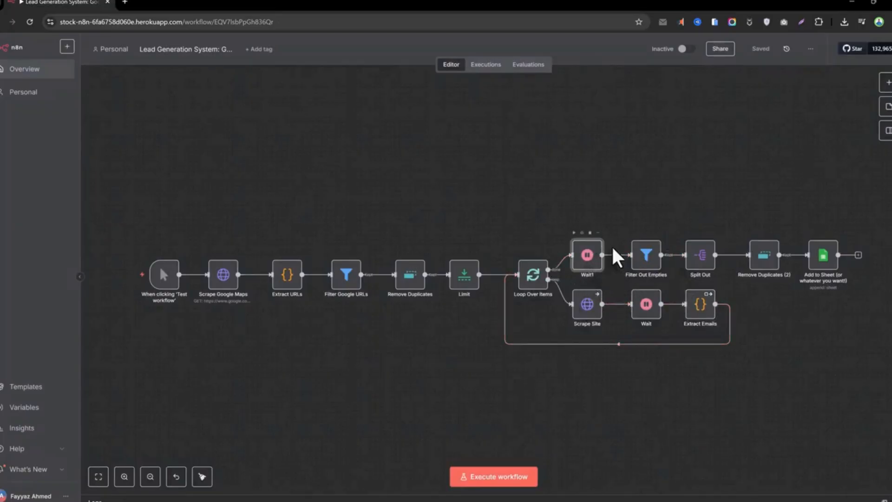
# Check the Wait1 node's interval and the Filter Out Empties node's emails condition with its array comparison operators.
pyautogui.doubleClick(585, 253)
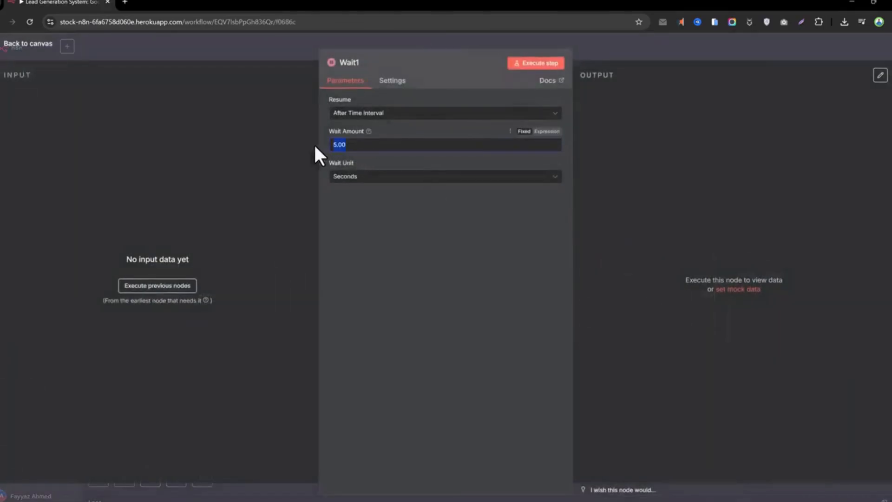
pyautogui.click(596, 52)
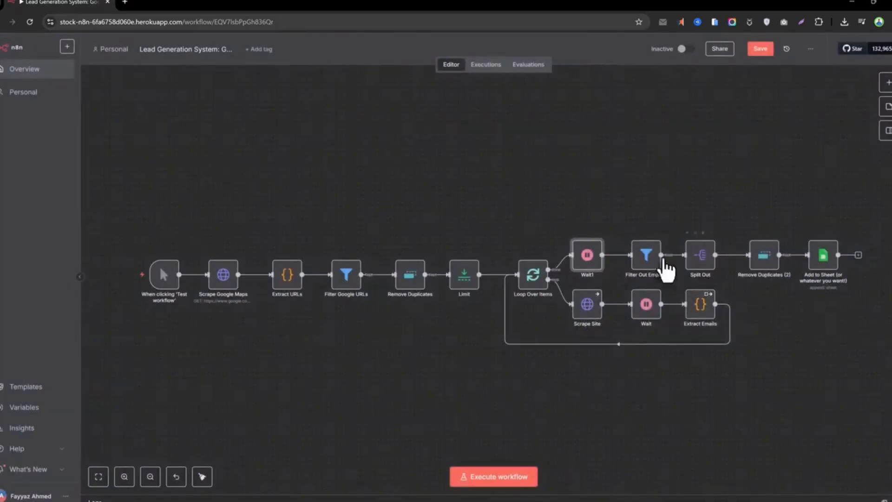
pyautogui.doubleClick(646, 256)
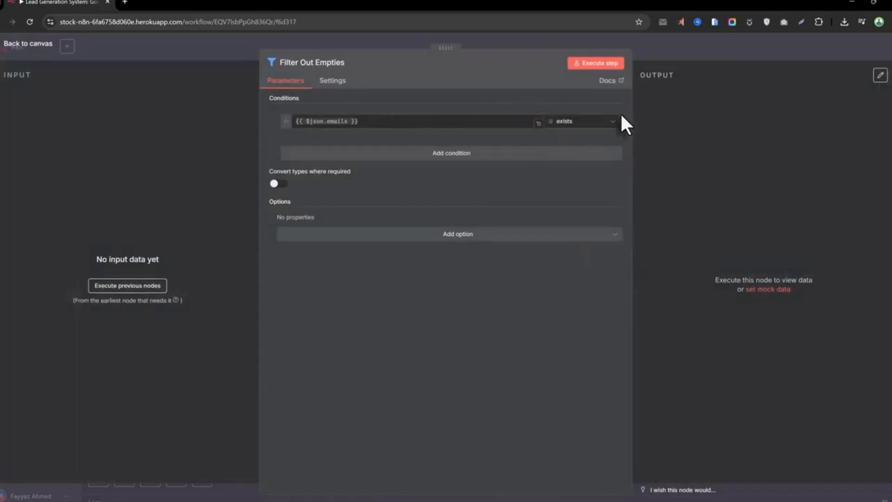
pyautogui.click(569, 122)
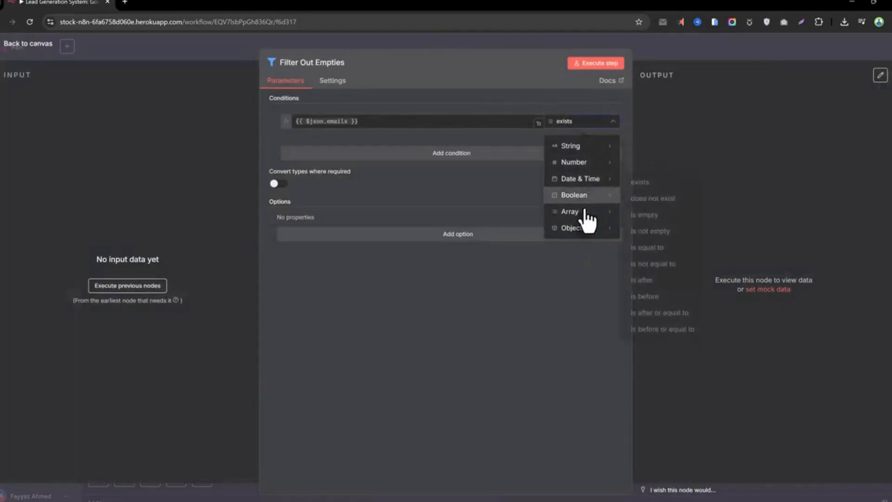
pyautogui.moveTo(588, 214)
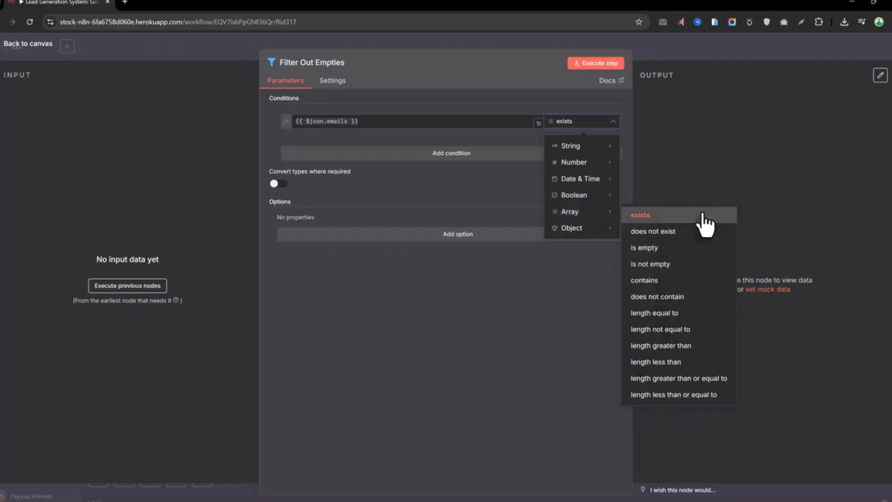
pyautogui.click(729, 50)
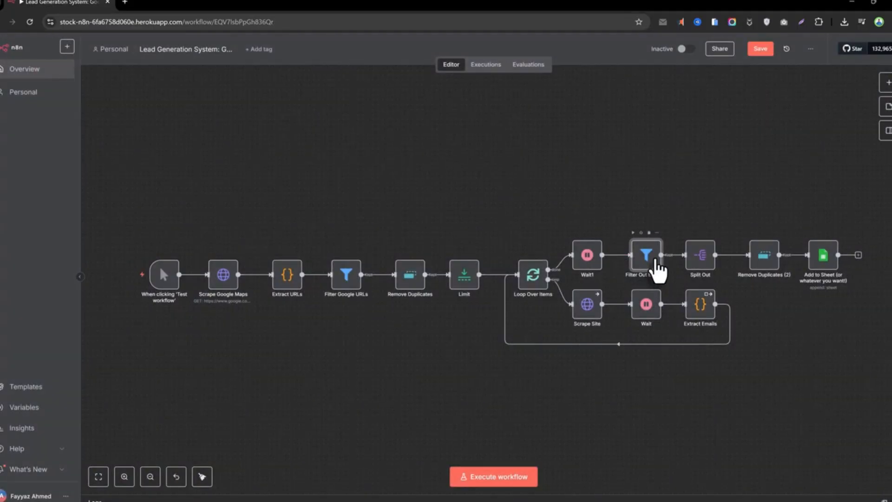
pyautogui.doubleClick(657, 263)
pyautogui.click(709, 47)
# Review the Split Out node's emails field and its Include setting, and return to the canvas.
pyautogui.doubleClick(699, 257)
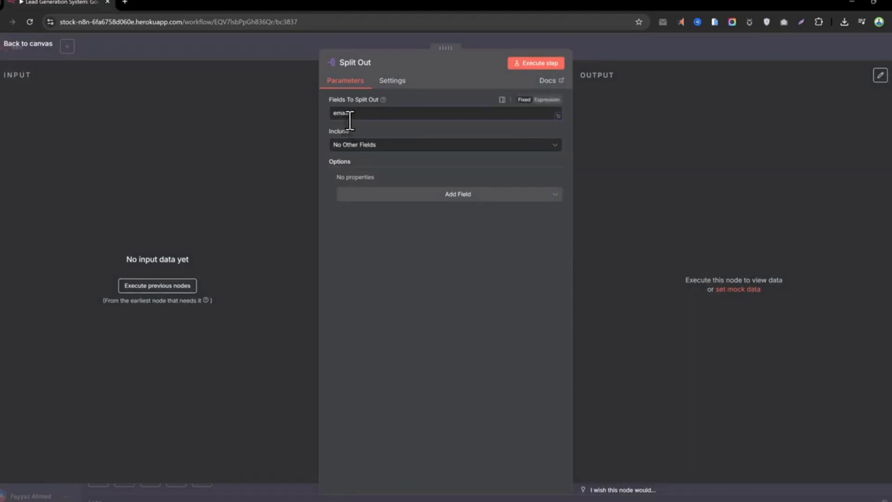
pyautogui.moveTo(351, 114); pyautogui.dragTo(335, 116)
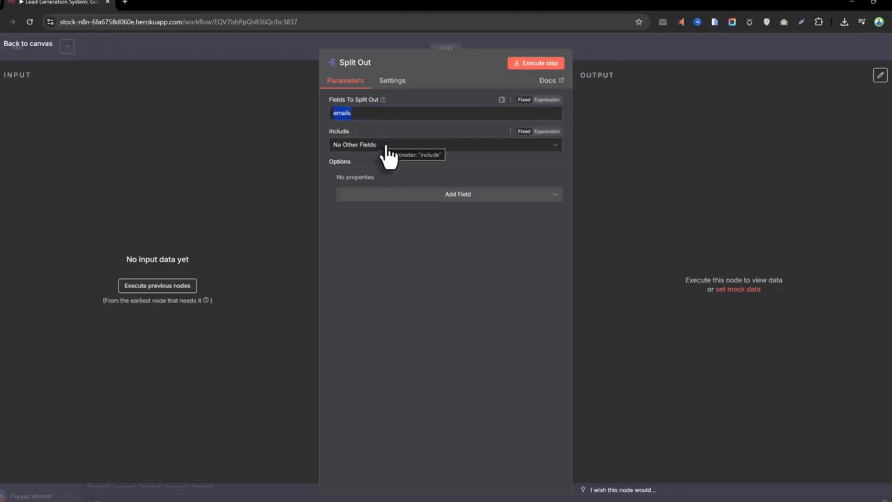
pyautogui.click(585, 51)
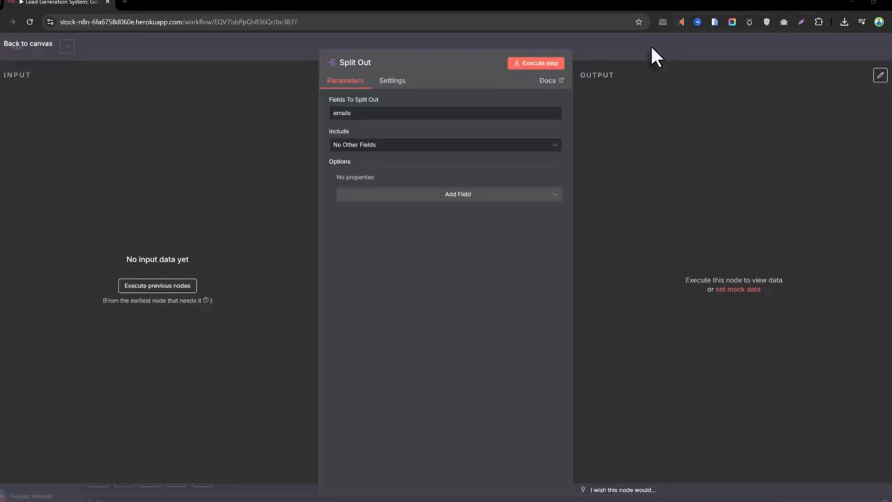
pyautogui.click(652, 47)
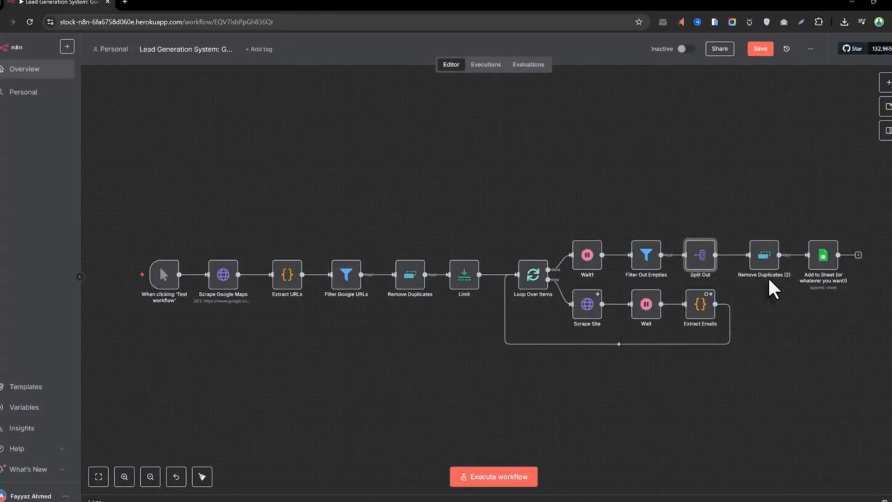
# Review the operation settings of the Remove Duplicates (2) node and the sheet and column mapping of the Add to Sheet node.
pyautogui.doubleClick(764, 255)
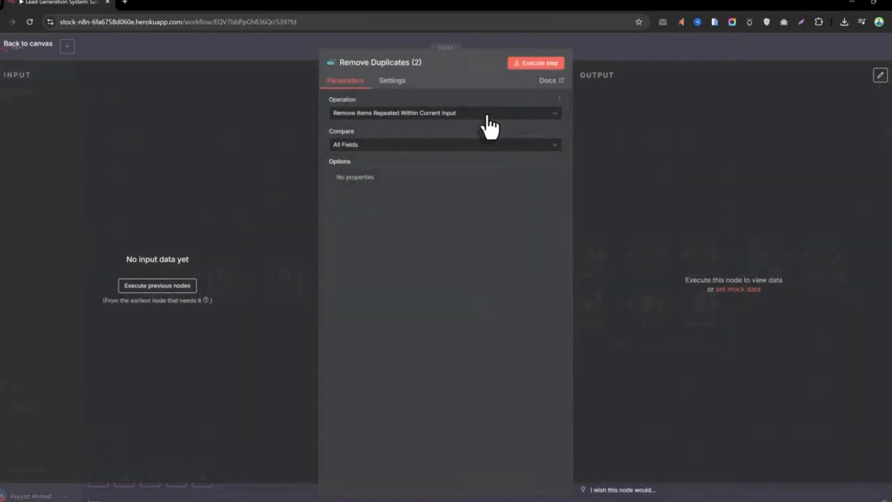
pyautogui.click(626, 49)
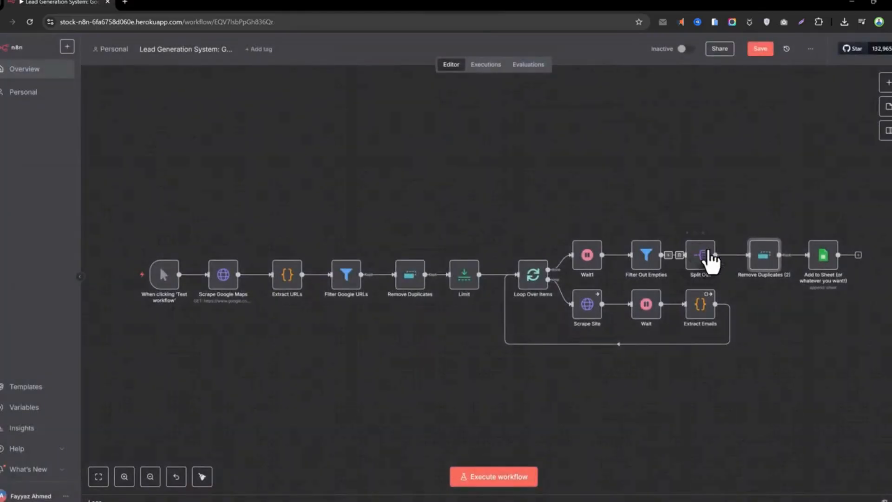
pyautogui.doubleClick(821, 261)
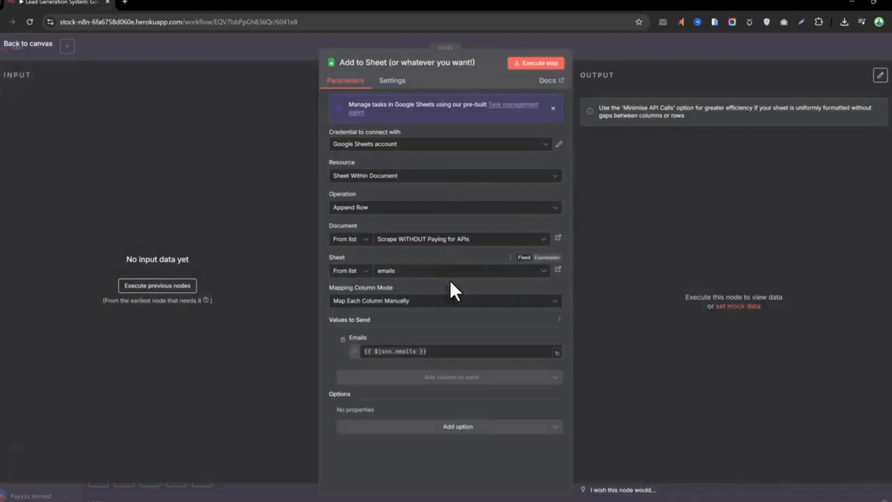
pyautogui.click(597, 50)
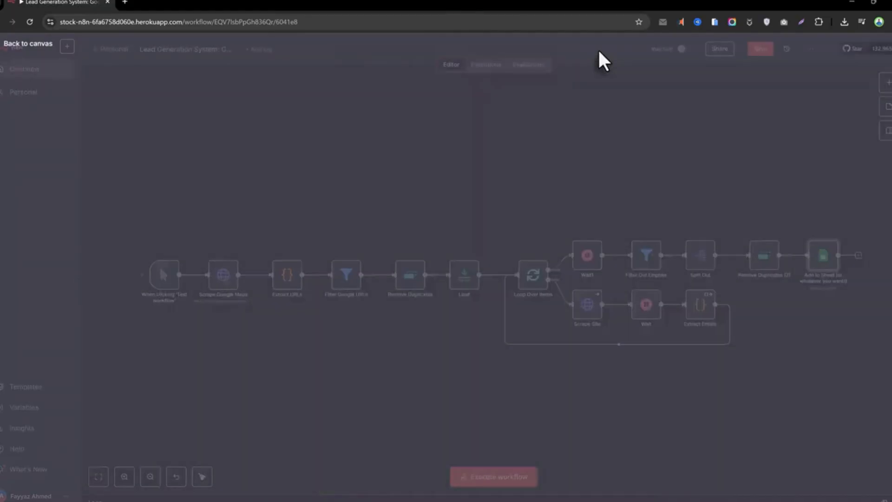
# Execute the lead generation workflow, and open the spreadsheet "Scrape WITHOUT Paying for APIs" from Google Sheets in a new browser tab.
pyautogui.click(508, 483)
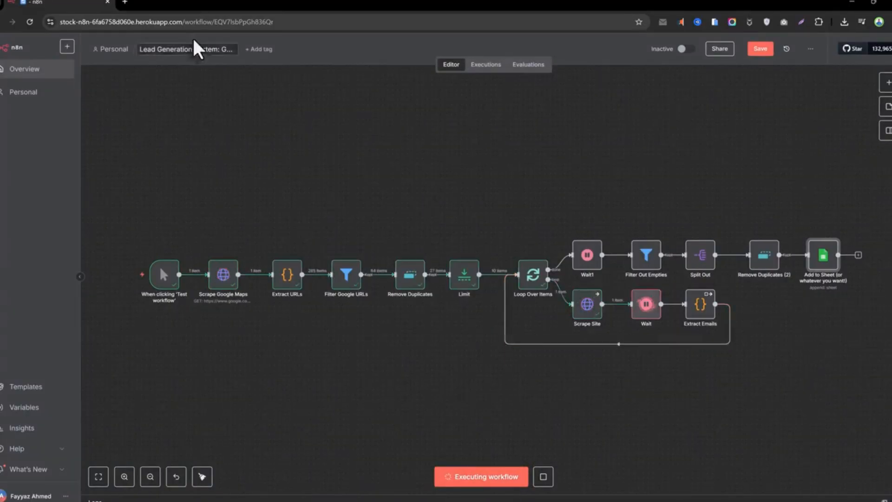
pyautogui.click(125, 2)
pyautogui.write('google')
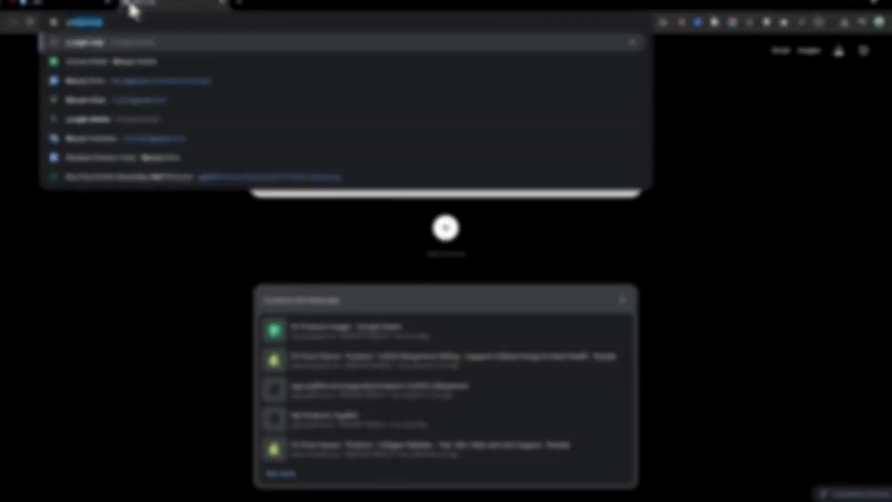
pyautogui.write('sheet')
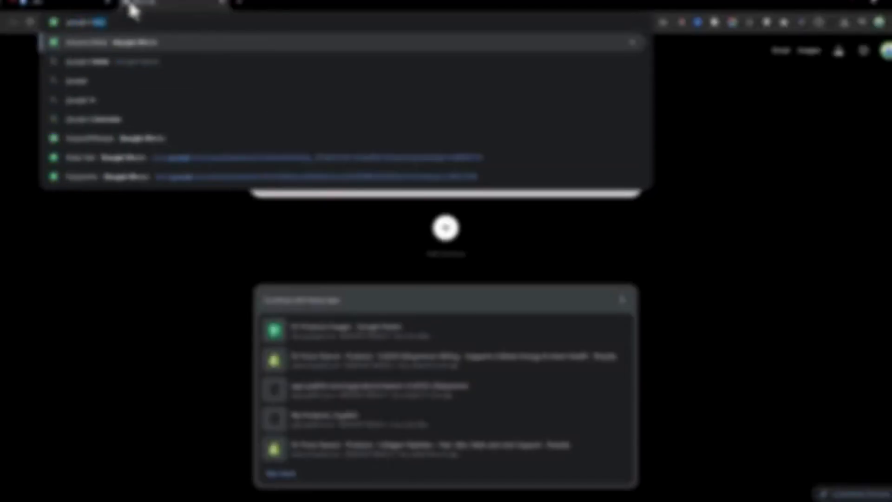
pyautogui.write('s')
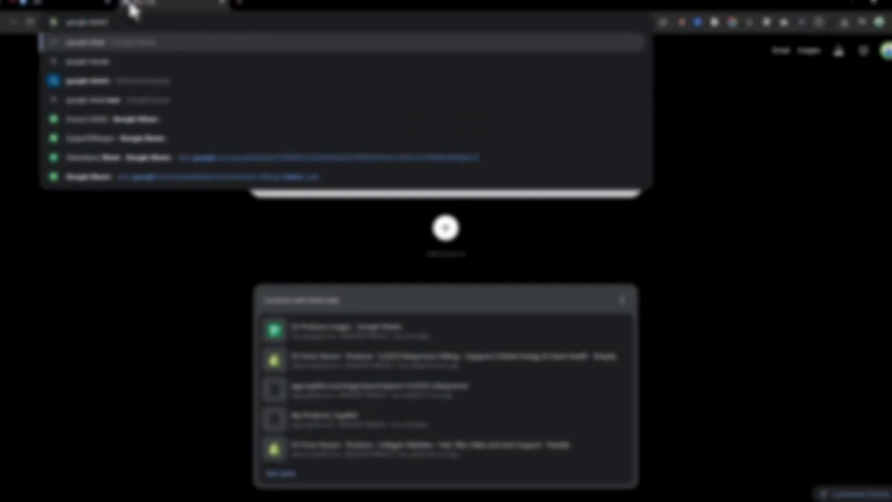
pyautogui.press('Return')
pyautogui.click(181, 162)
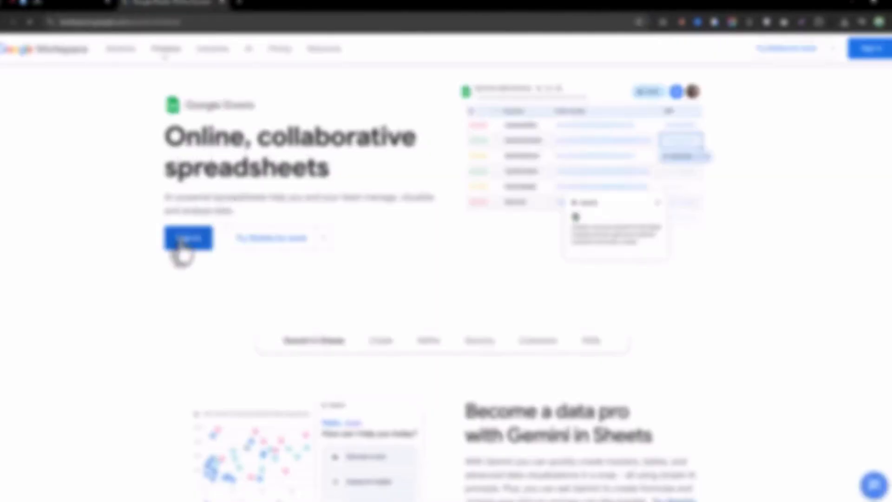
pyautogui.click(181, 239)
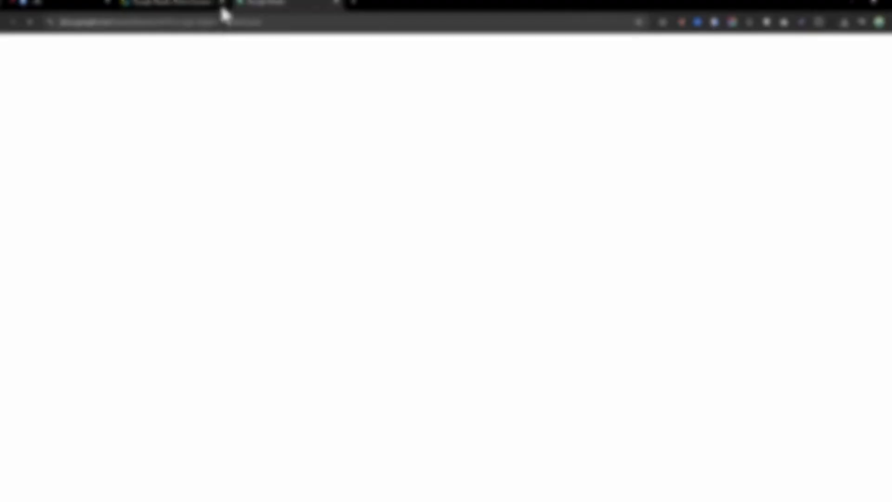
pyautogui.click(222, 4)
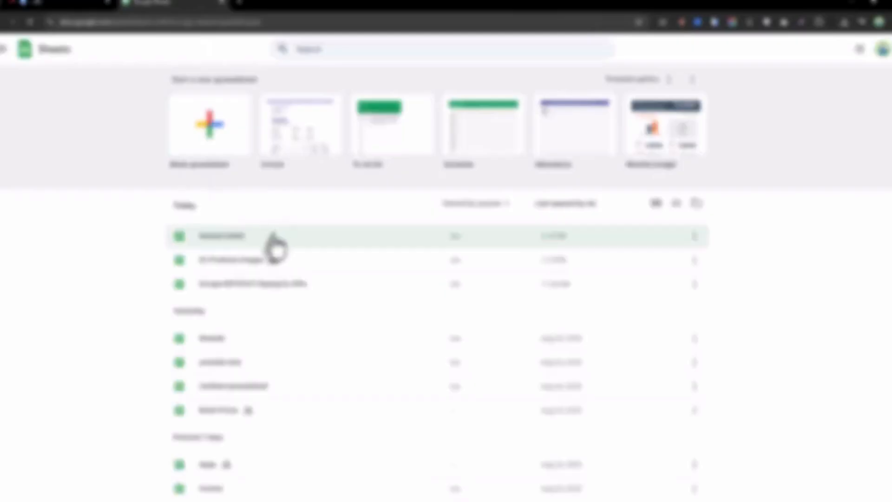
pyautogui.click(285, 286)
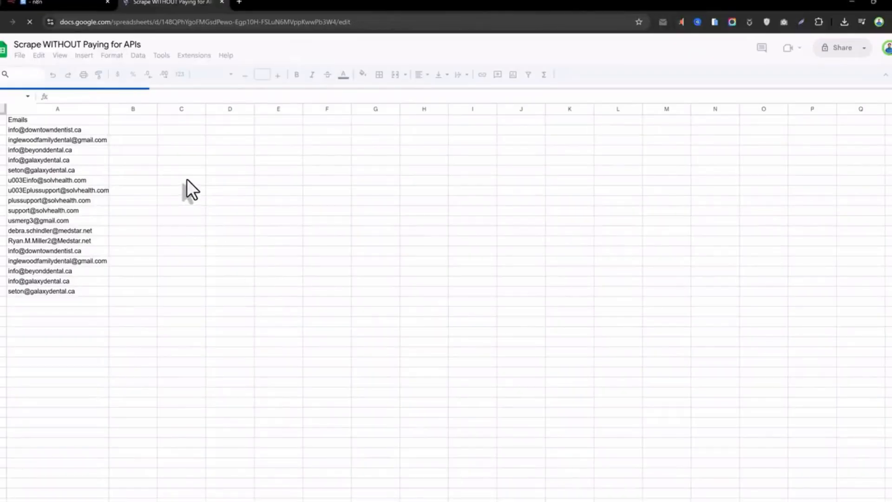
# Clear all the email entries below the Emails header in column A.
pyautogui.moveTo(77, 249); pyautogui.dragTo(53, 129)
pyautogui.press('Delete')
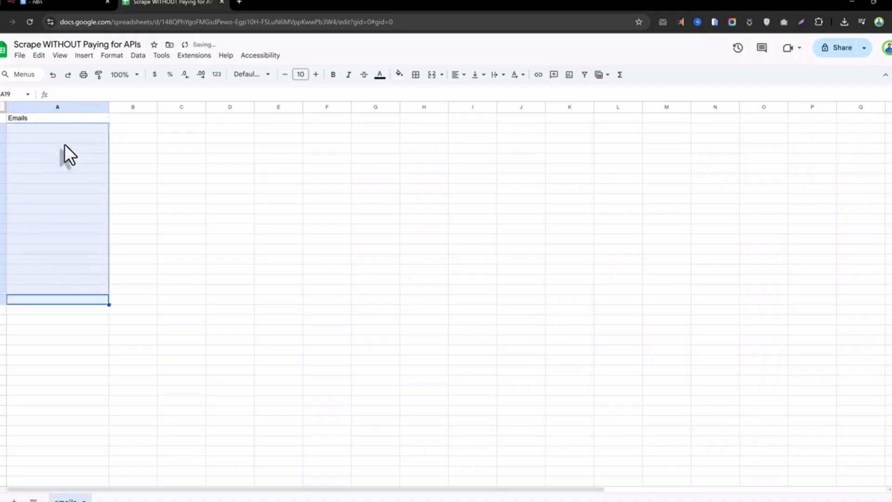
# Switch back to n8n, stop the running execution and execute the lead generation workflow again.
pyautogui.click(55, 3)
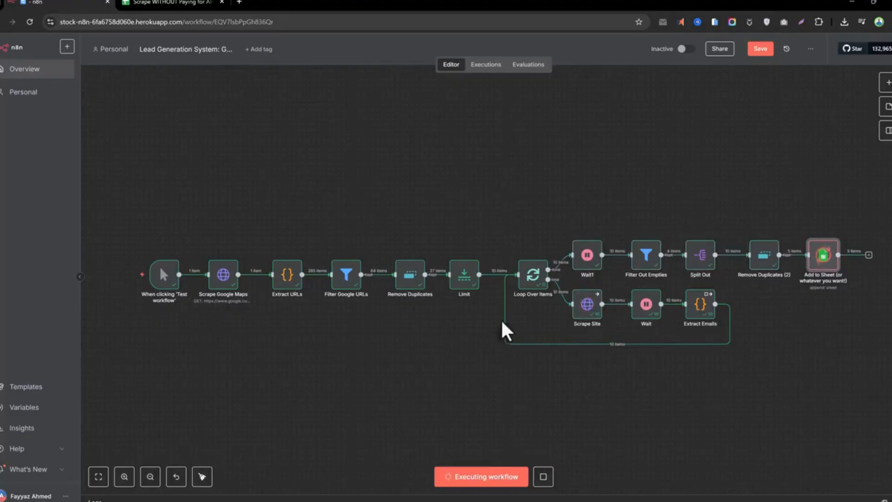
pyautogui.click(535, 484)
pyautogui.click(543, 475)
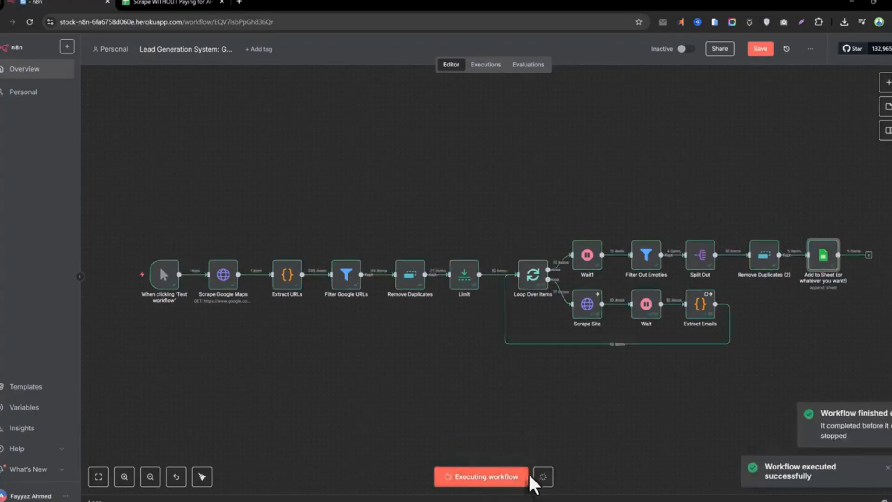
pyautogui.click(486, 477)
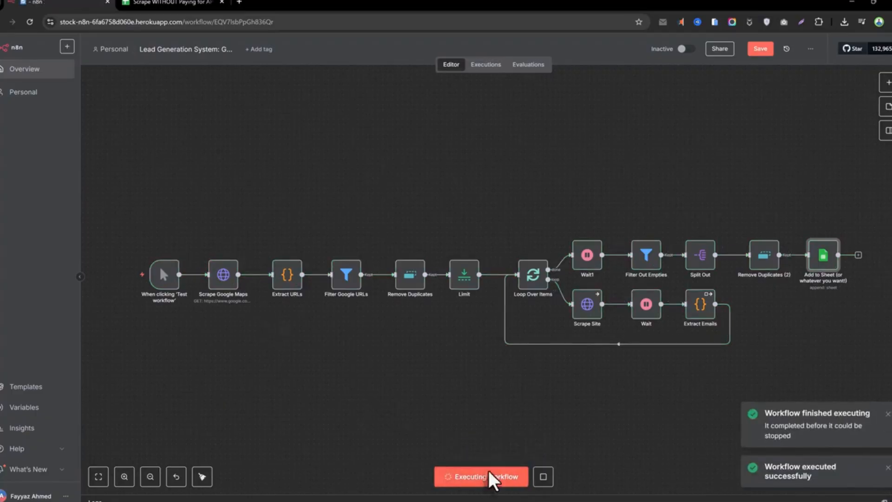
# Check the workflow's execution in n8n and examine the scraped addresses in the Google Sheets Emails column.
pyautogui.click(184, 2)
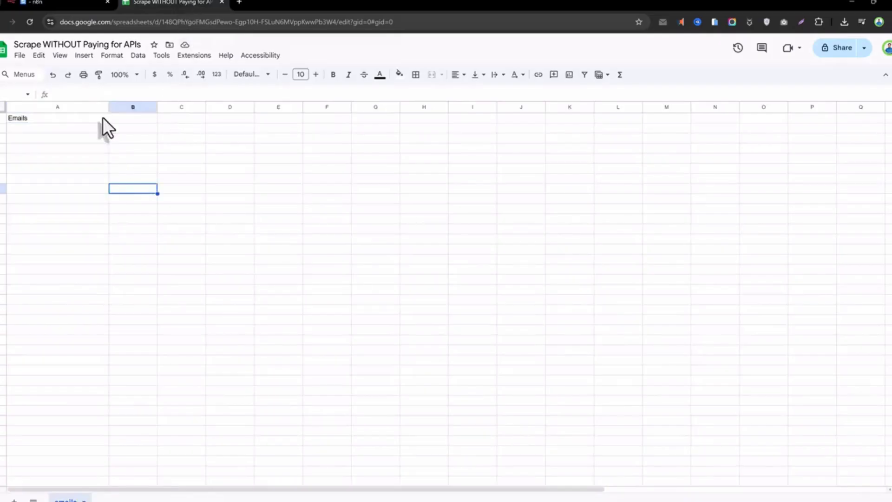
pyautogui.click(69, 2)
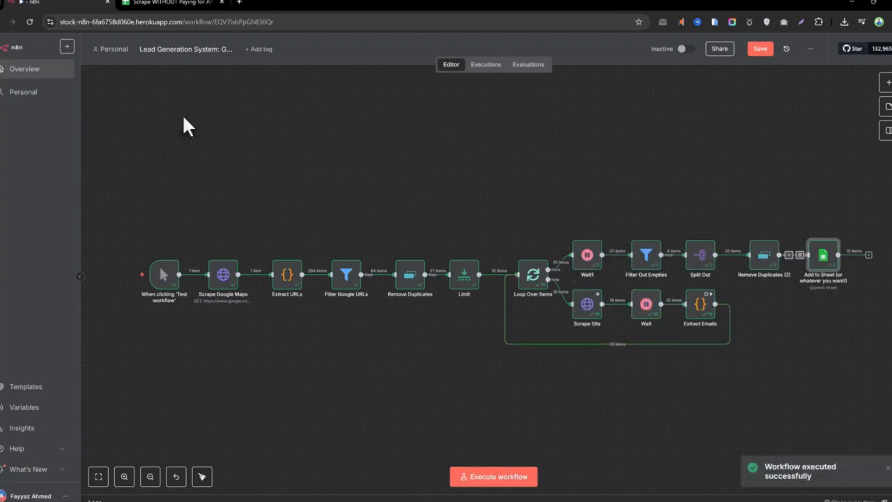
pyautogui.click(132, 3)
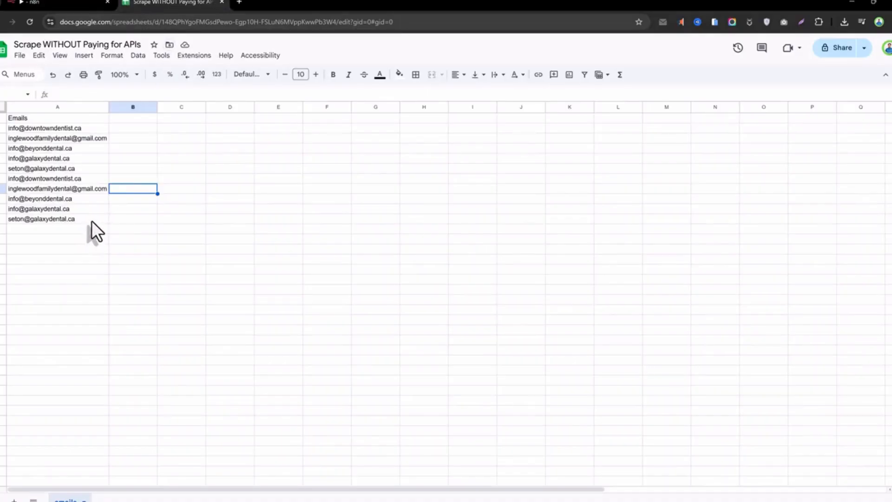
pyautogui.moveTo(91, 221); pyautogui.dragTo(29, 132)
pyautogui.click(233, 165)
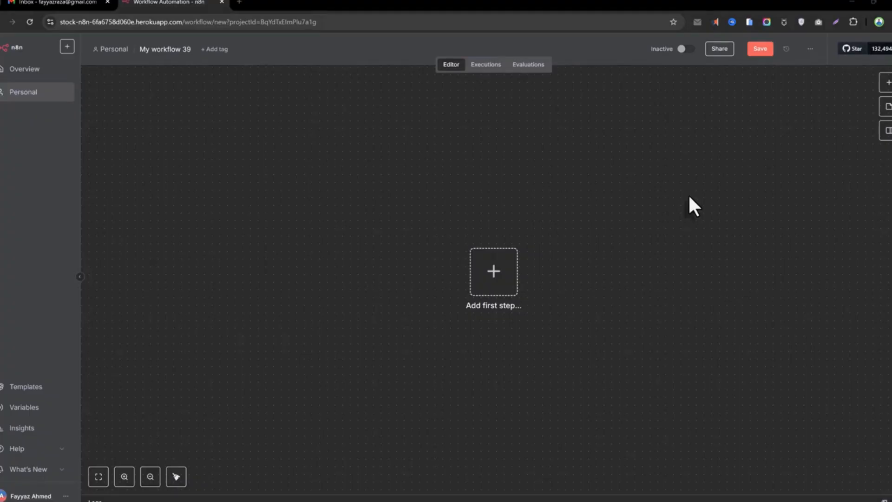
# Add an On chat message trigger to the empty workflow, move it further left and open the node search for its following step.
pyautogui.click(491, 309)
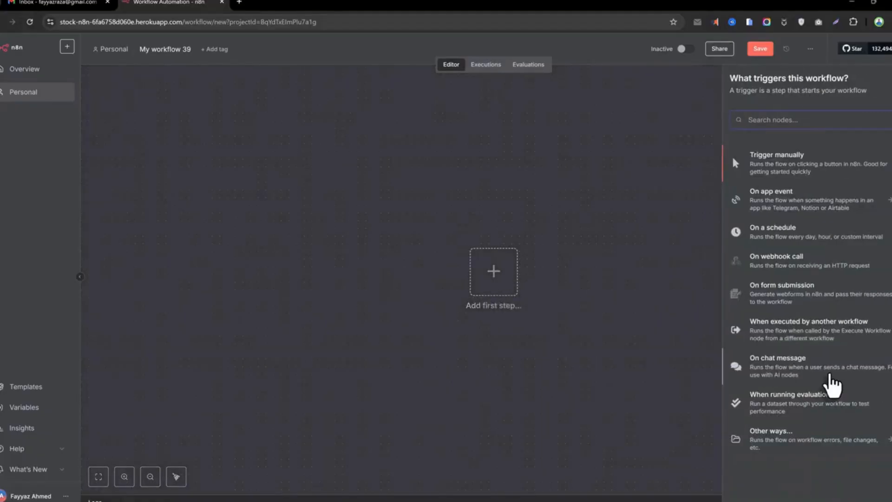
pyautogui.click(831, 377)
pyautogui.click(411, 49)
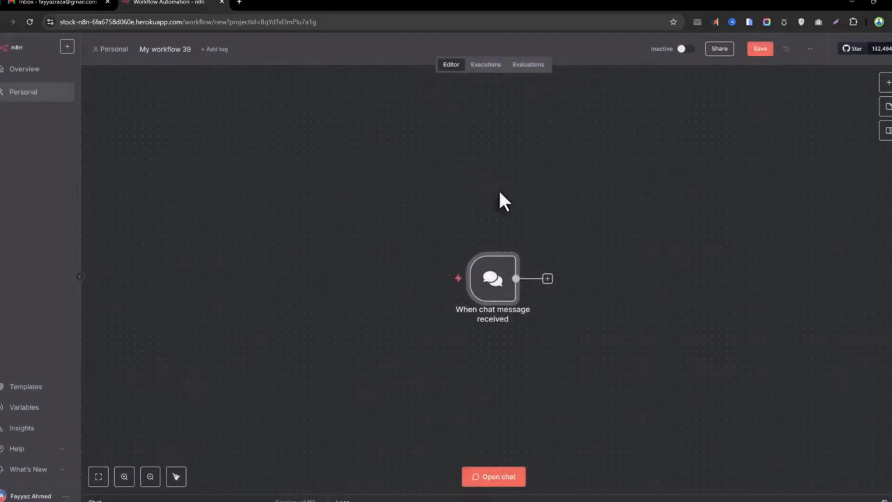
pyautogui.moveTo(483, 296); pyautogui.dragTo(400, 287)
pyautogui.click(463, 271)
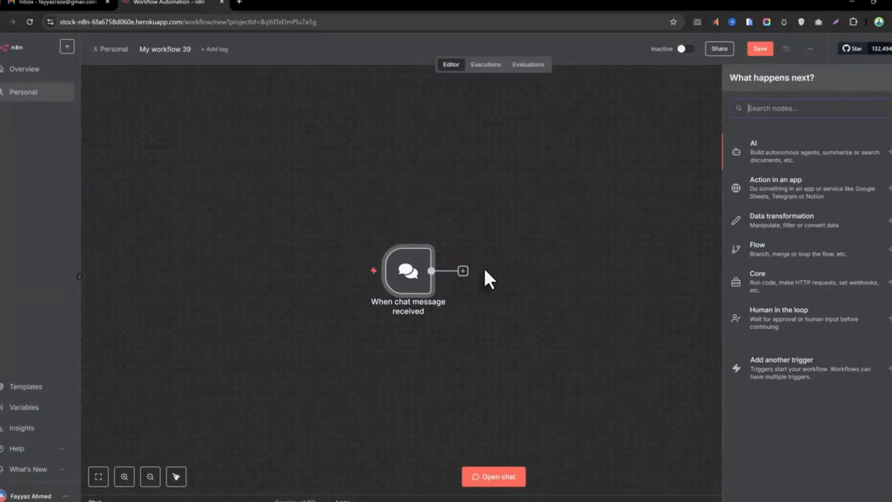
pyautogui.write('chat')
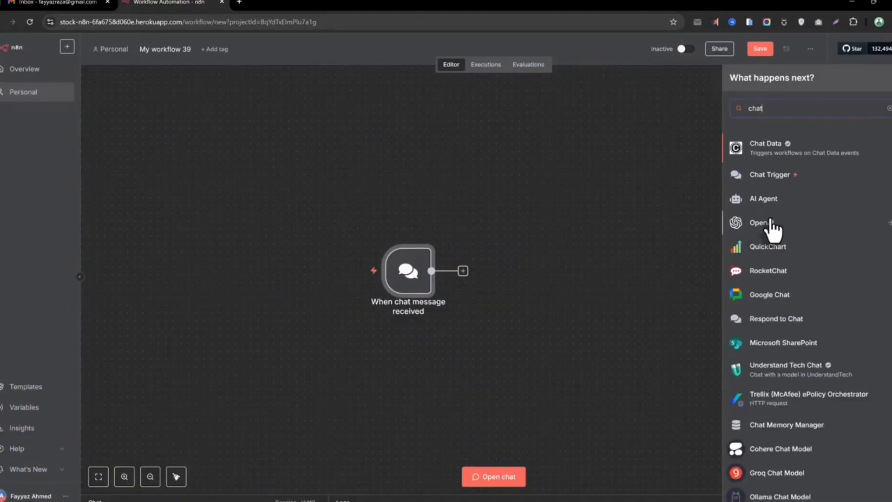
pyautogui.press('BackSpace')
pyautogui.press('BackSpace')
pyautogui.press('BackSpace')
pyautogui.press('BackSpace')
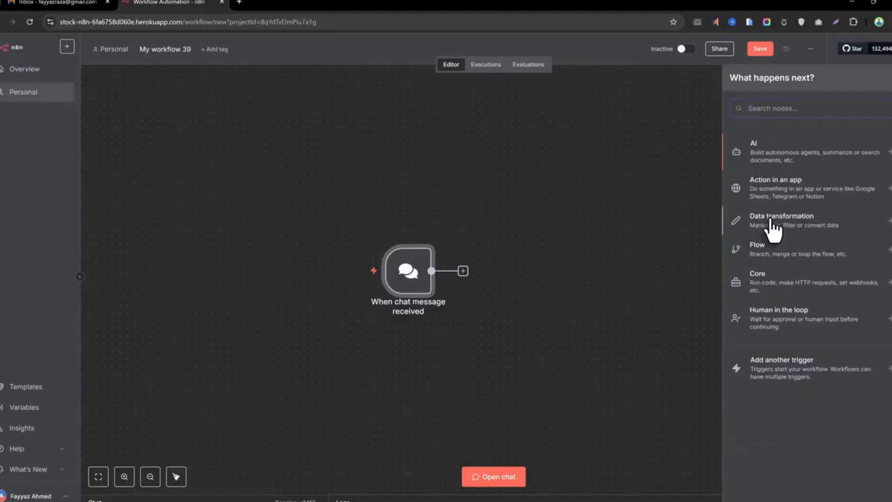
pyautogui.write('no')
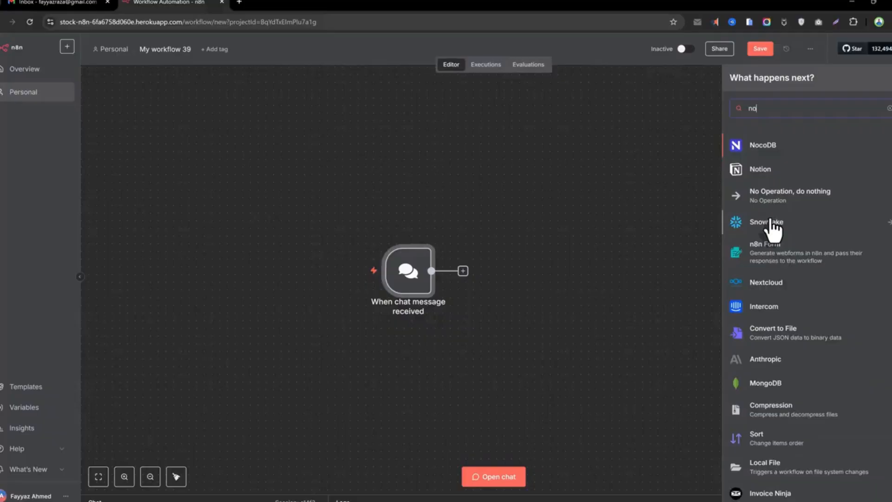
pyautogui.press('BackSpace')
pyautogui.press('BackSpace')
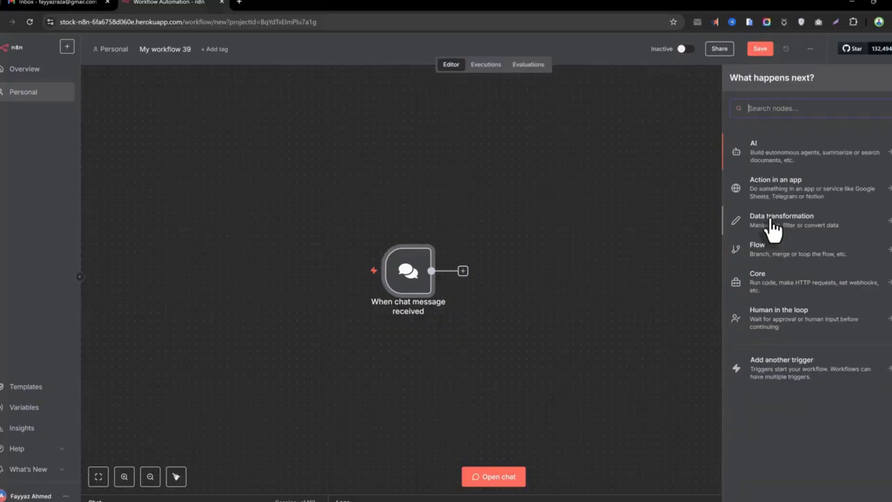
# Search the nodes for "ch" and add OpenAI's Message a model action after the chat trigger.
pyautogui.write('ch')
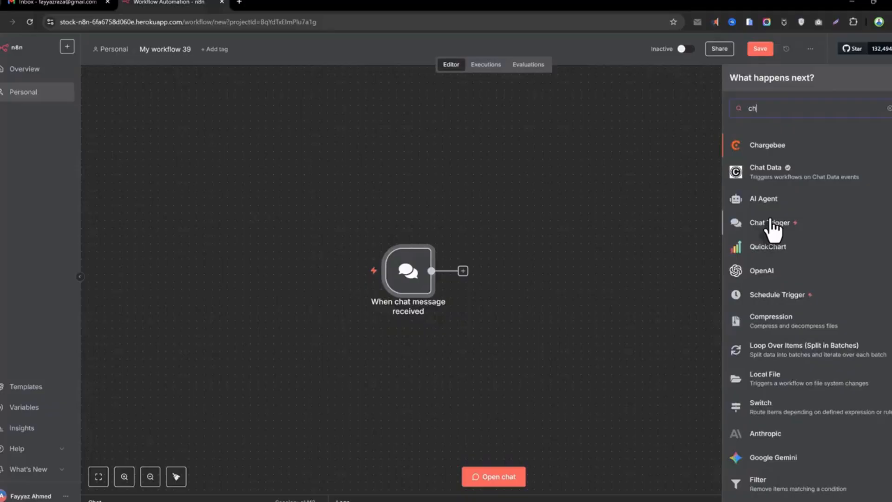
pyautogui.click(774, 273)
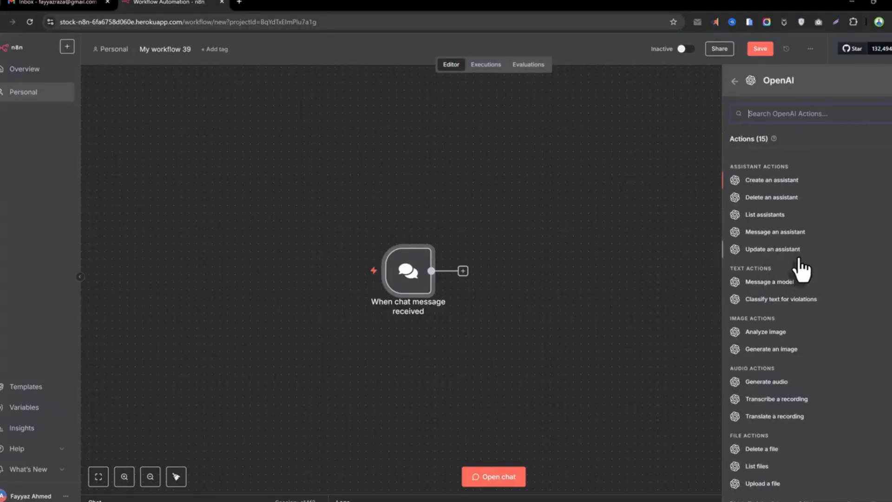
pyautogui.click(793, 284)
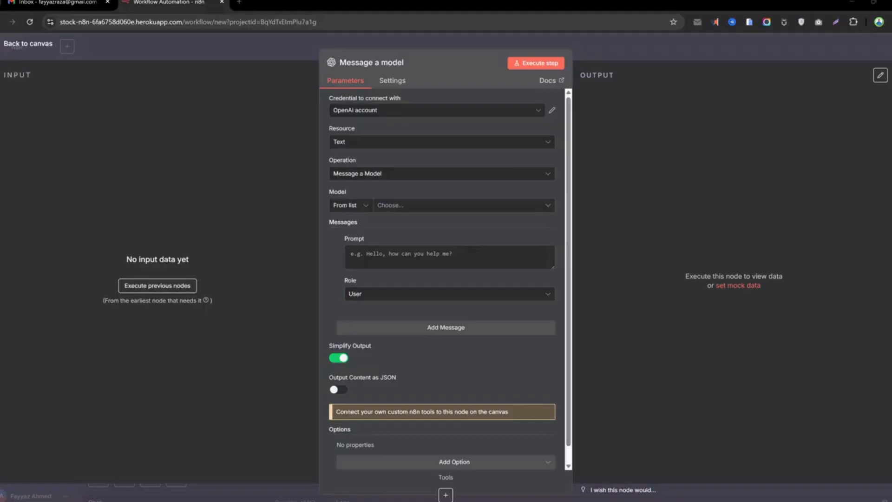
# Paste the prompt asking for only a short script about a poor man, without a title, into the Message a model node.
pyautogui.click(389, 260)
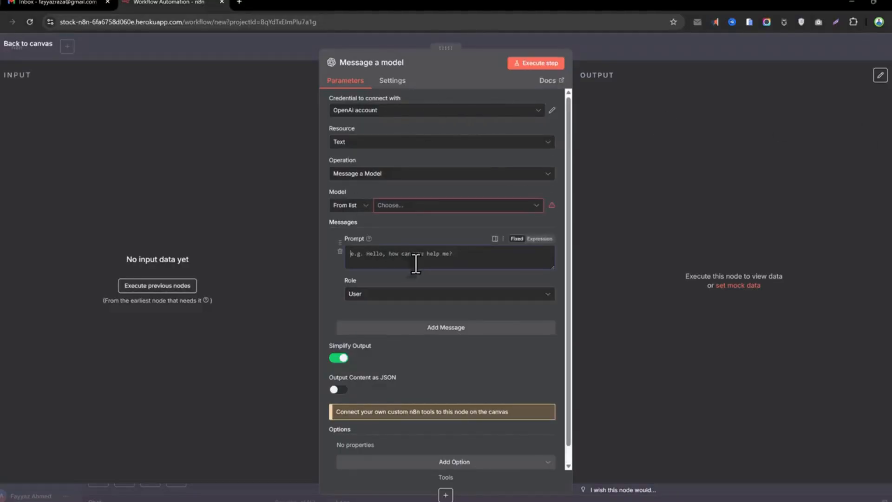
pyautogui.press('super+v')
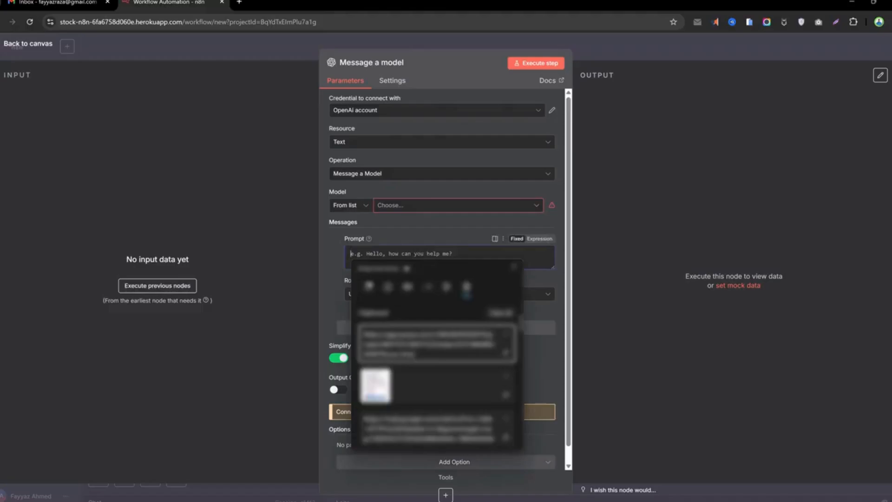
pyautogui.press('Escape')
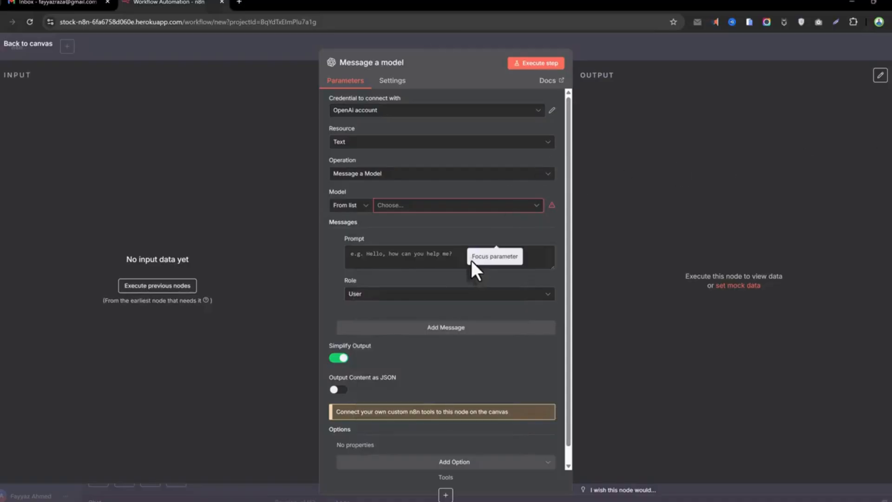
pyautogui.click(447, 253)
pyautogui.hotkey('ctrl', 'v')
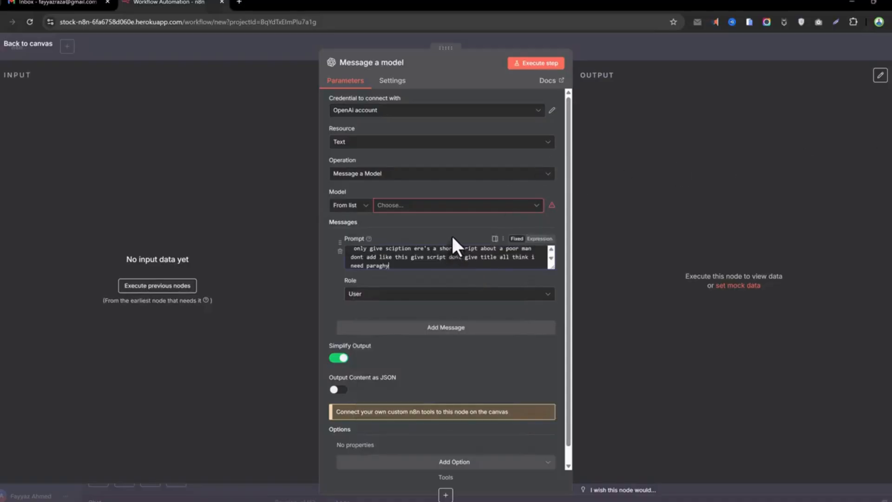
# Set the Message a model node to use the GPT-4.1-MINI model.
pyautogui.click(460, 205)
pyautogui.scroll(-5, 393, 298)
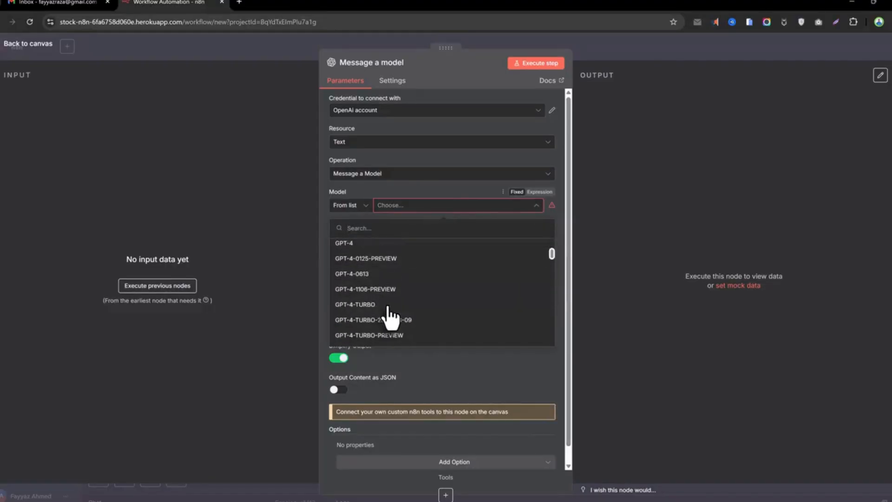
pyautogui.scroll(-2, 383, 307)
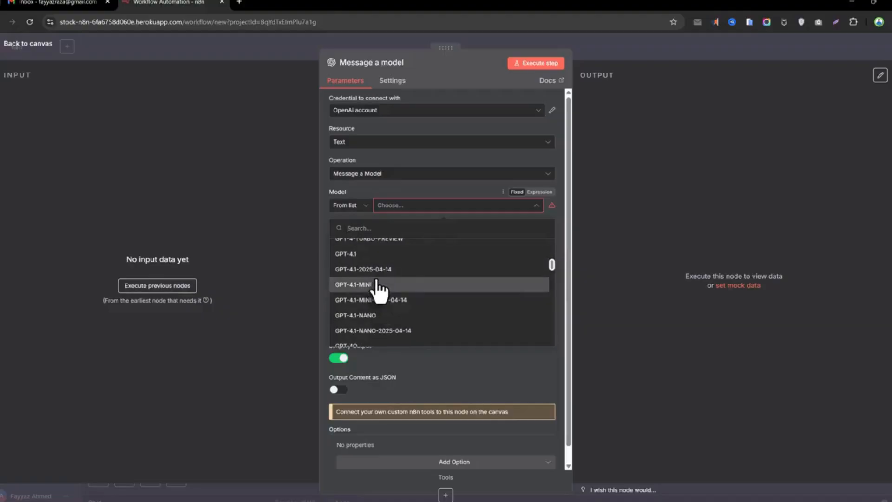
pyautogui.click(384, 284)
# Enlarge the prompt text area to read the whole prompt, and return to the workflow canvas.
pyautogui.scroll(1, 404, 262)
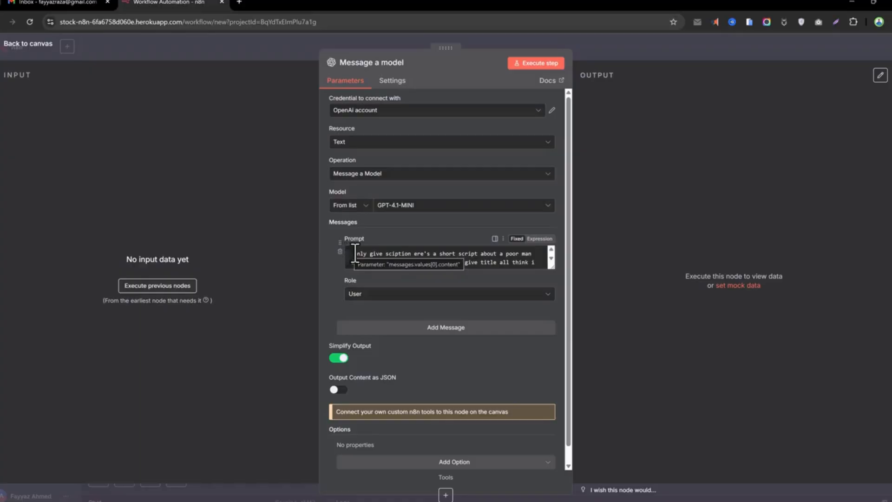
pyautogui.scroll(-1, 353, 256)
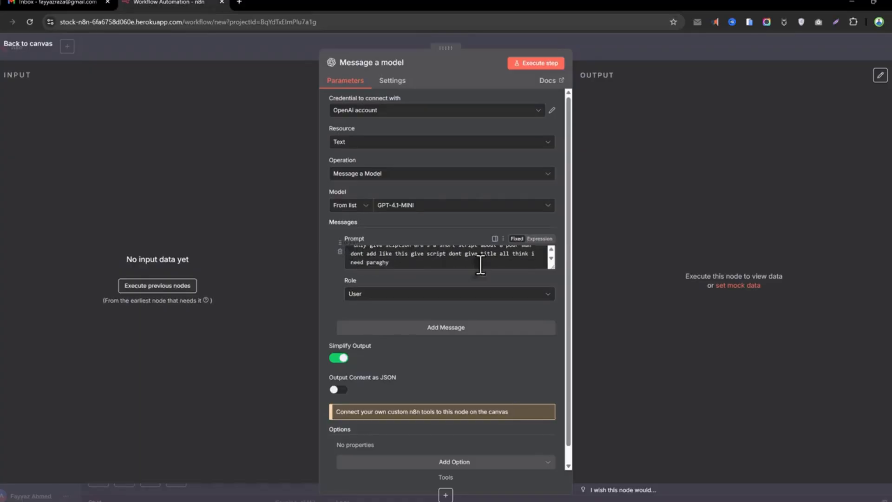
pyautogui.moveTo(551, 262); pyautogui.dragTo(552, 299)
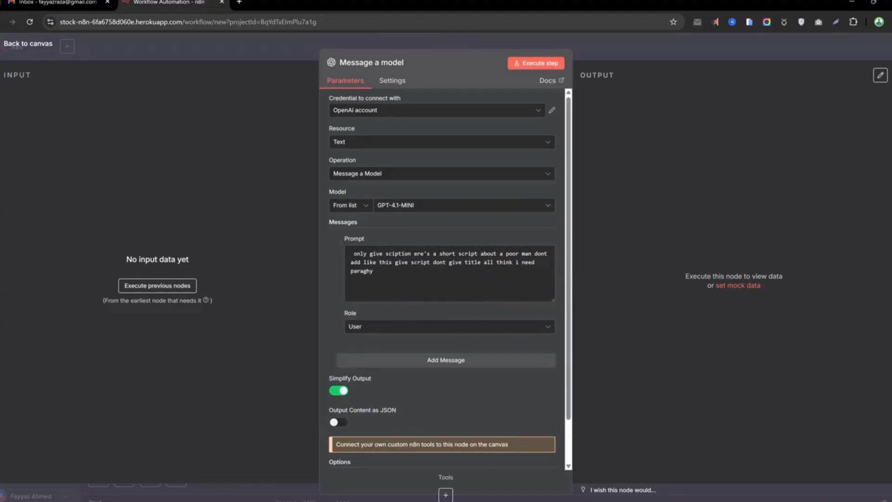
pyautogui.click(629, 46)
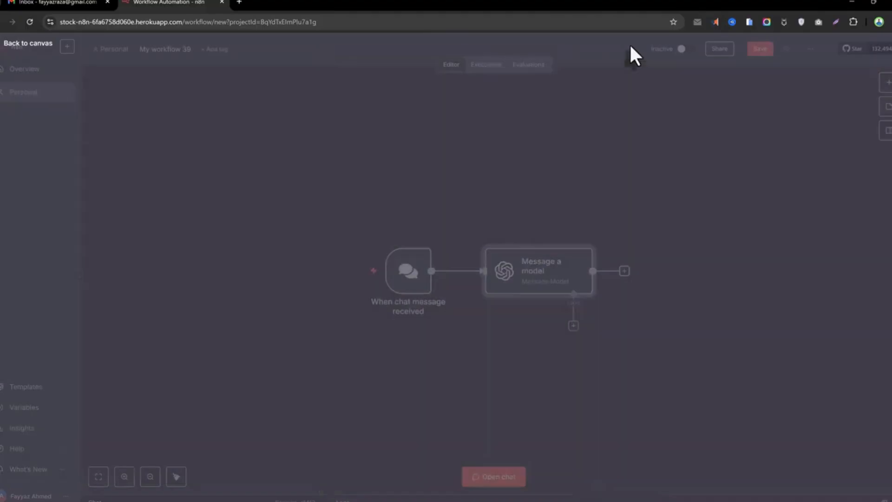
# Move the Message a model node further away from the chat trigger and delete the When chat message received trigger.
pyautogui.moveTo(525, 297); pyautogui.dragTo(649, 306)
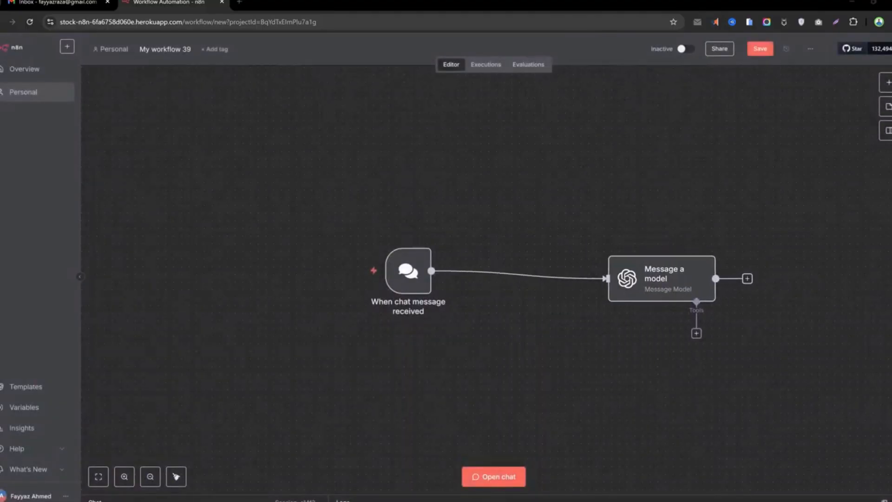
pyautogui.click(417, 275)
pyautogui.press('Delete')
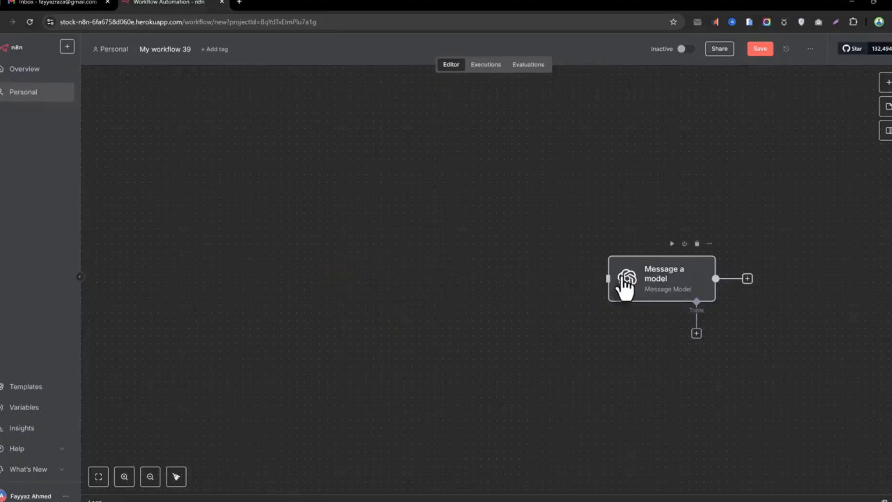
# Add an On form submission trigger, connect it to the Message a model node's input and align it in front of that node.
pyautogui.click(609, 278)
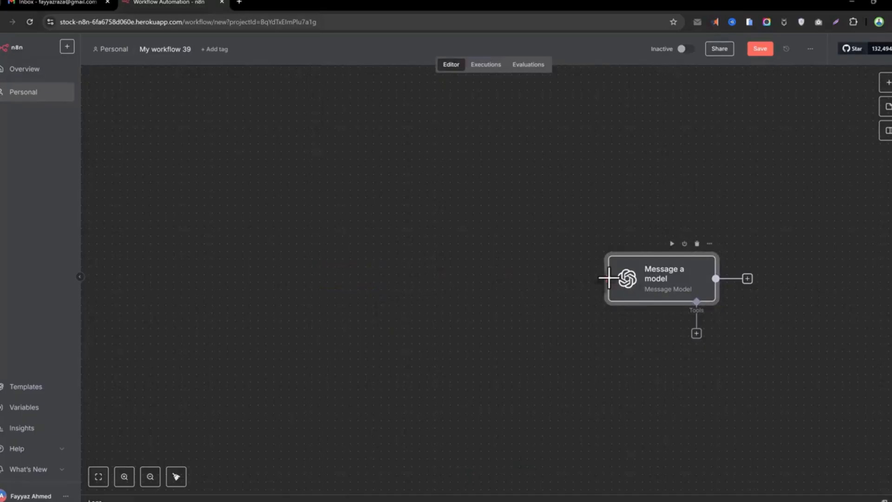
pyautogui.click(746, 279)
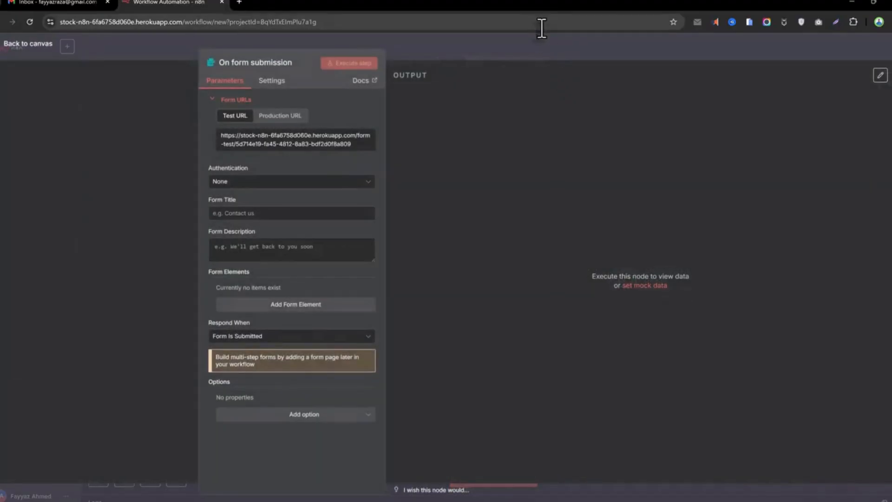
pyautogui.press('Escape')
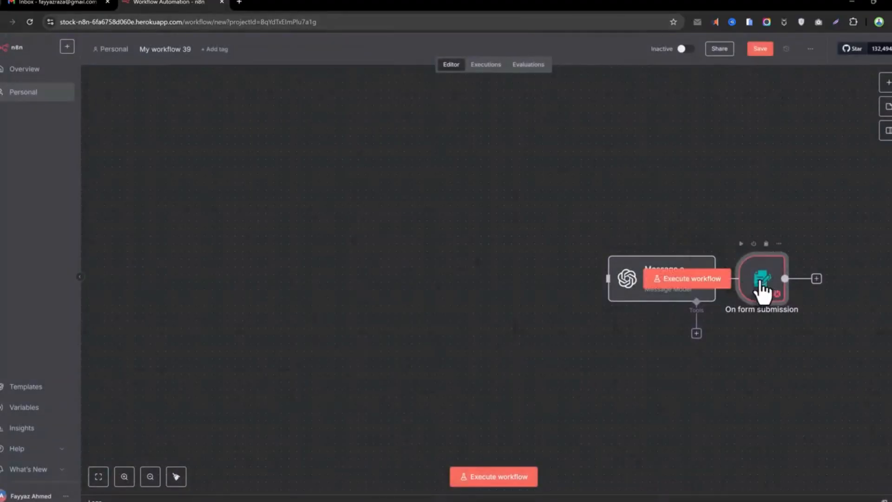
pyautogui.moveTo(764, 289); pyautogui.dragTo(388, 158)
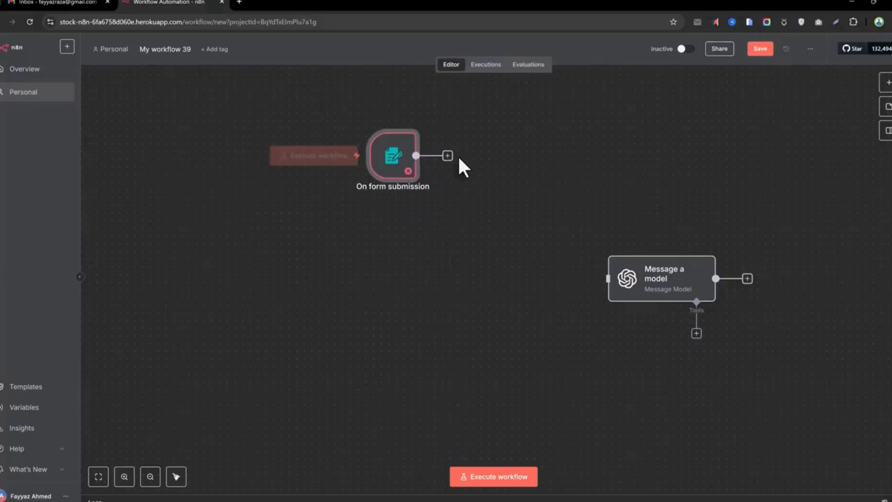
pyautogui.moveTo(447, 157); pyautogui.dragTo(594, 301)
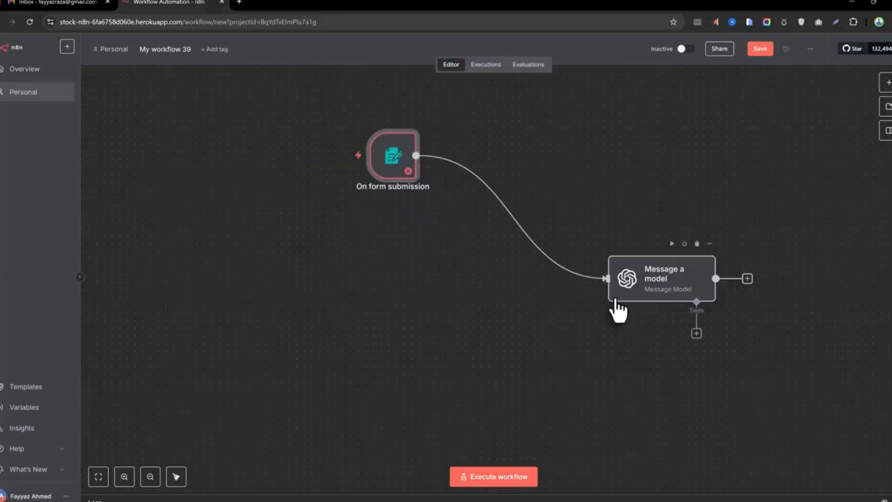
pyautogui.moveTo(396, 158); pyautogui.dragTo(497, 281)
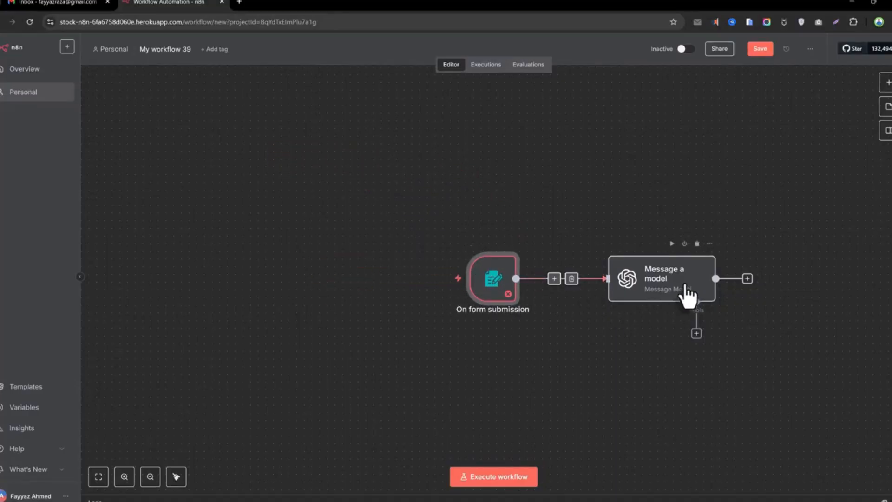
# Title the trigger's form "create your first audio" and add a text form element named "topic".
pyautogui.doubleClick(510, 283)
pyautogui.click(302, 210)
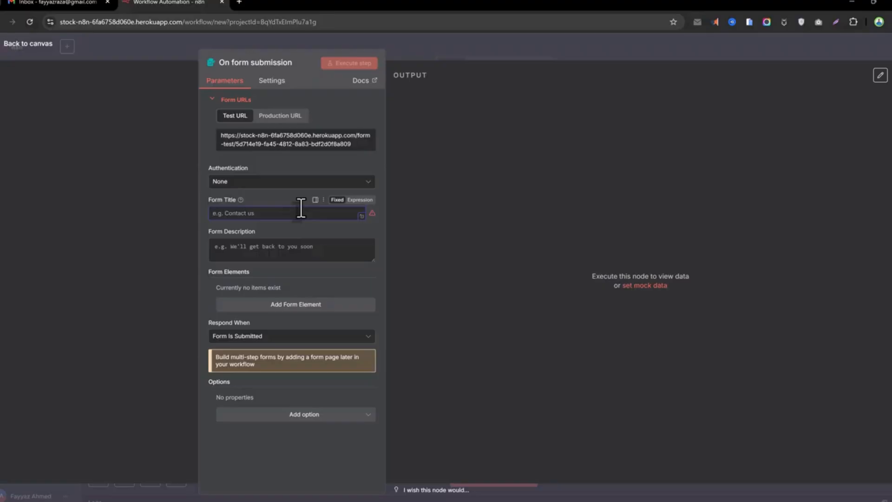
pyautogui.write('create your fi')
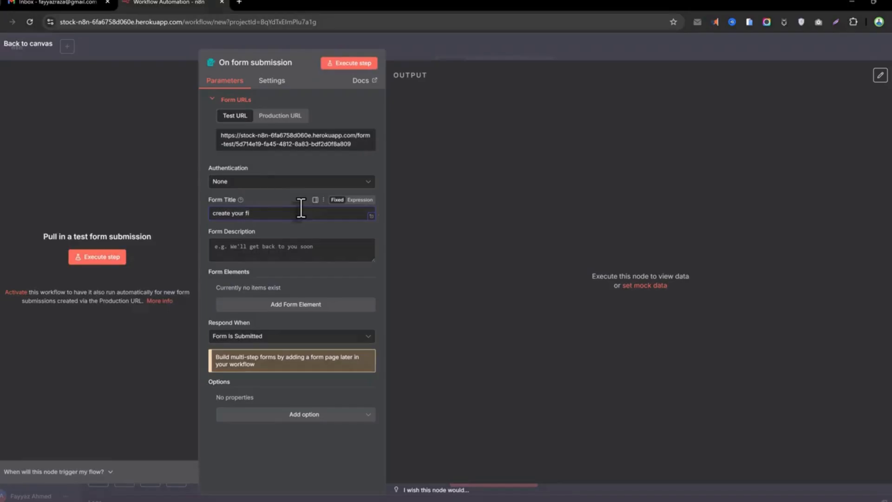
pyautogui.write('rst audio')
pyautogui.click(275, 304)
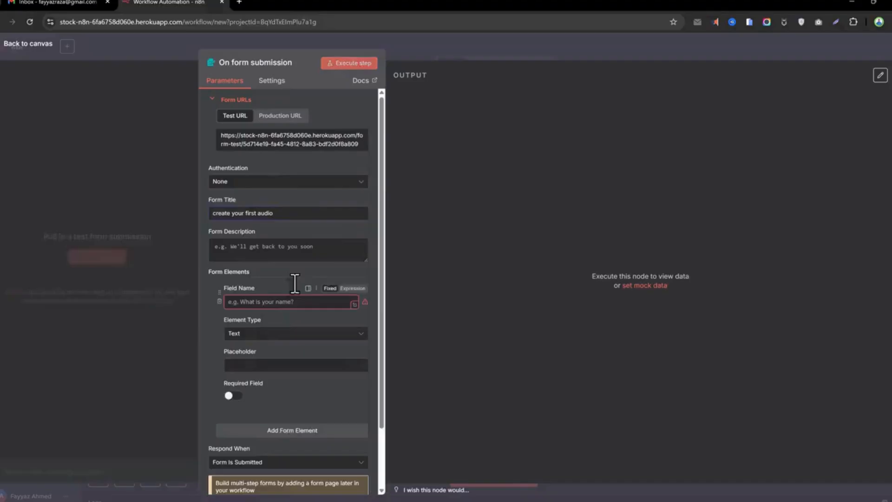
pyautogui.click(275, 305)
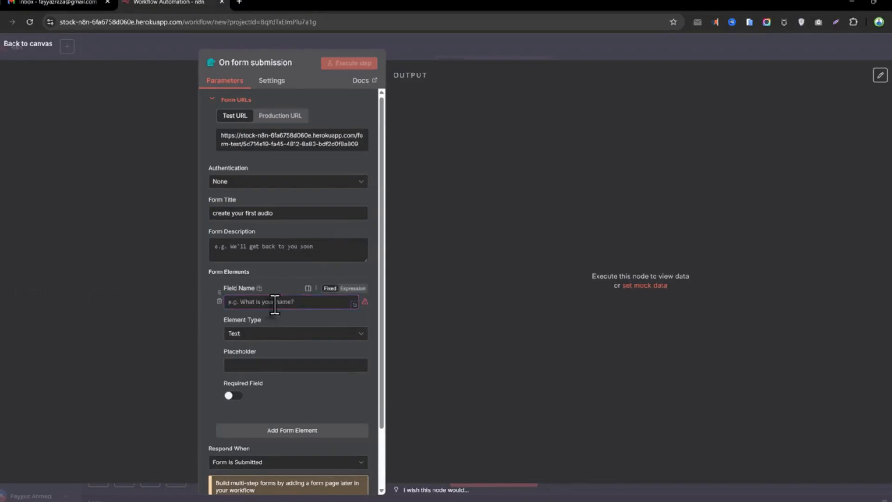
pyautogui.write('topic')
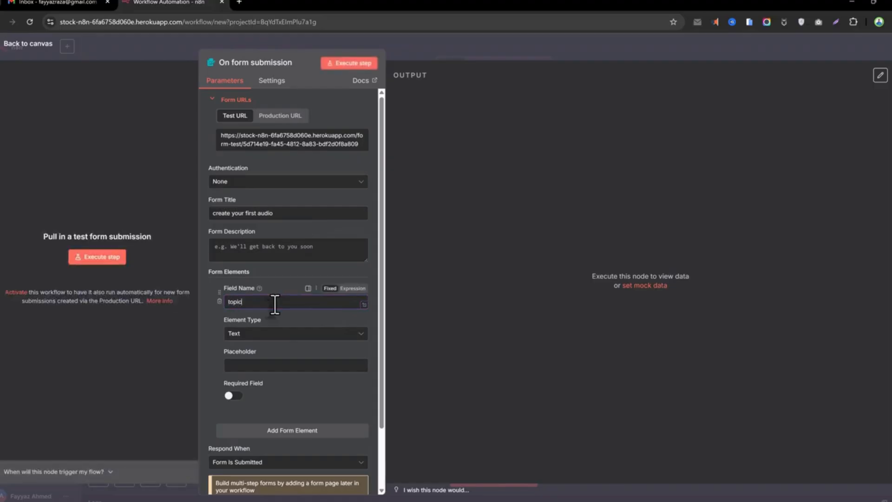
pyautogui.click(482, 48)
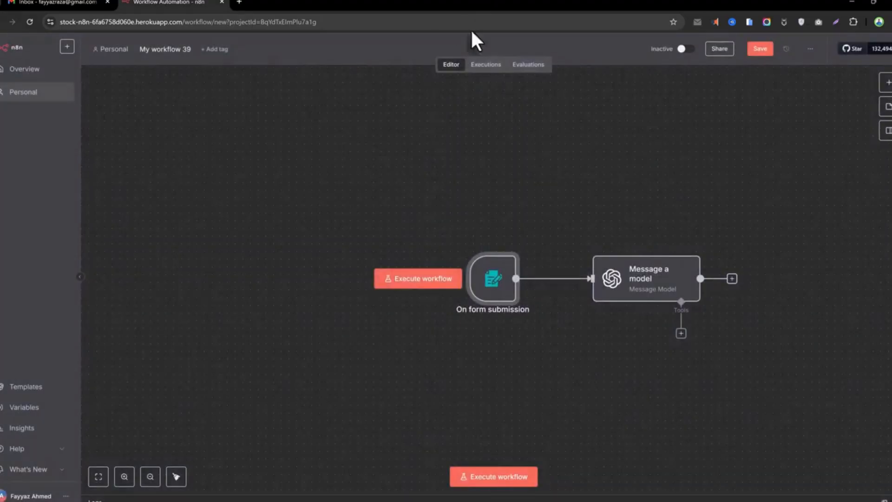
# Shift the form trigger slightly away from the model node, execute the workflow and submit the form with the topic "a war in 2050".
pyautogui.moveTo(488, 273); pyautogui.dragTo(481, 273)
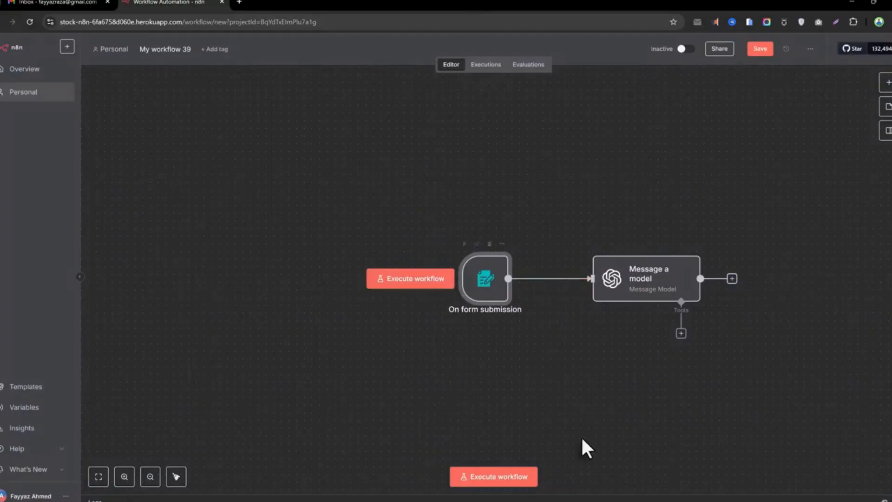
pyautogui.click(513, 478)
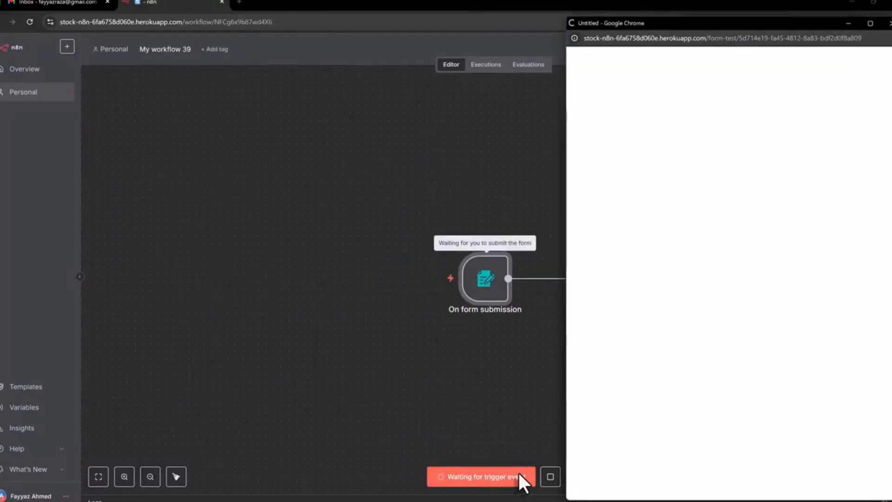
pyautogui.click(649, 143)
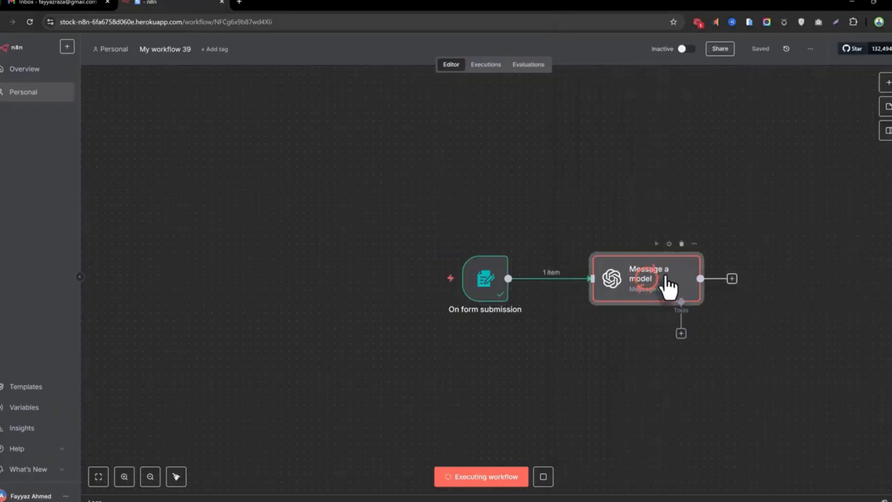
# Review the Message a model output and append the form's topic as {{ $json.topic }} to the end of its prompt.
pyautogui.doubleClick(672, 288)
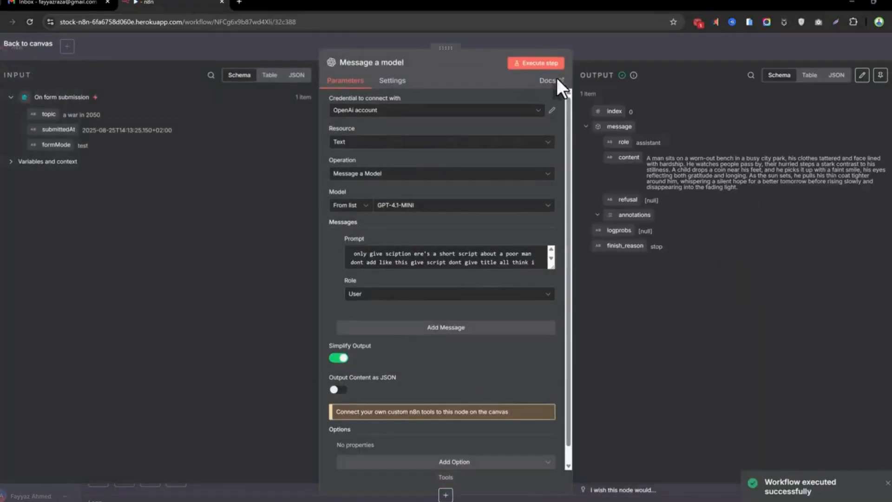
pyautogui.moveTo(648, 159); pyautogui.dragTo(704, 191)
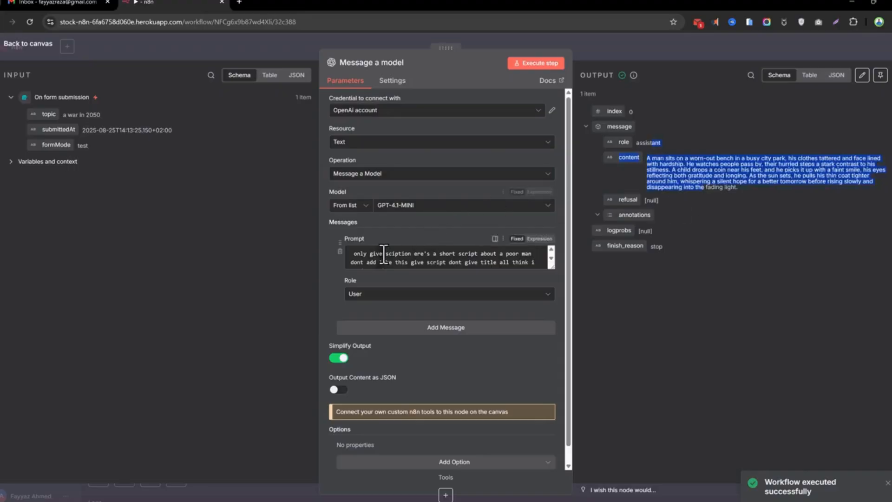
pyautogui.click(353, 254)
pyautogui.moveTo(47, 115); pyautogui.dragTo(354, 259)
pyautogui.moveTo(485, 273); pyautogui.dragTo(423, 278)
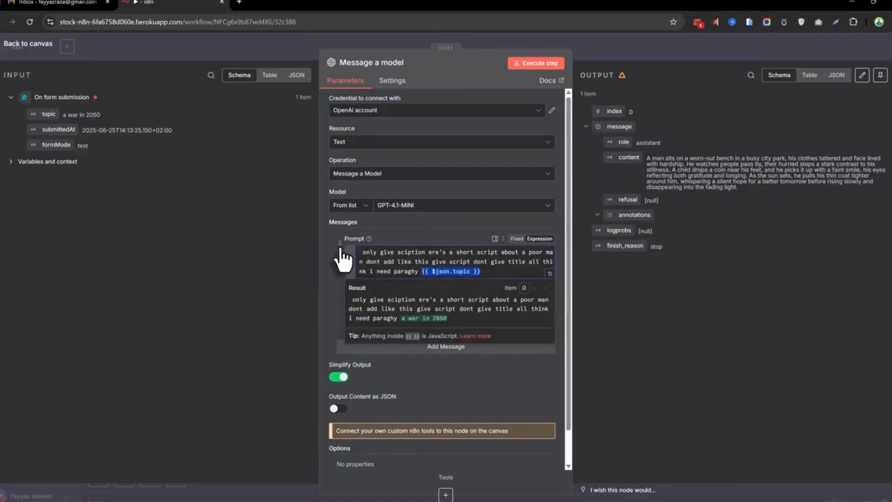
pyautogui.click(502, 275)
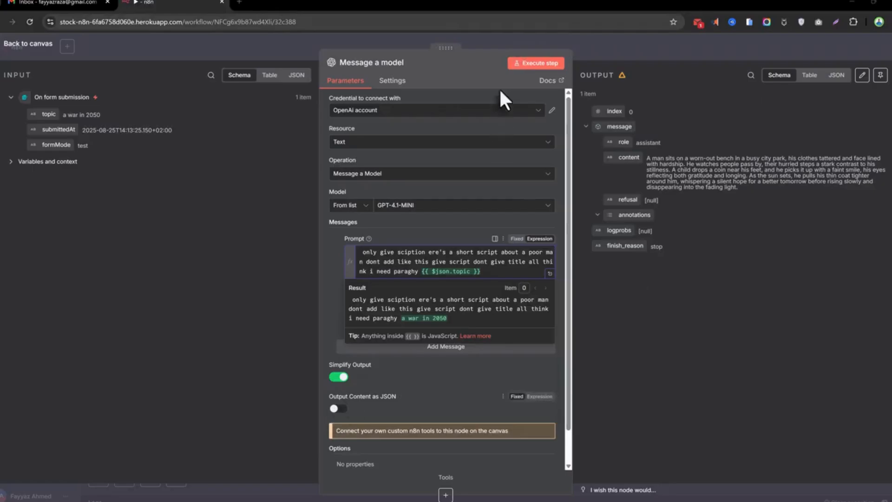
pyautogui.click(501, 39)
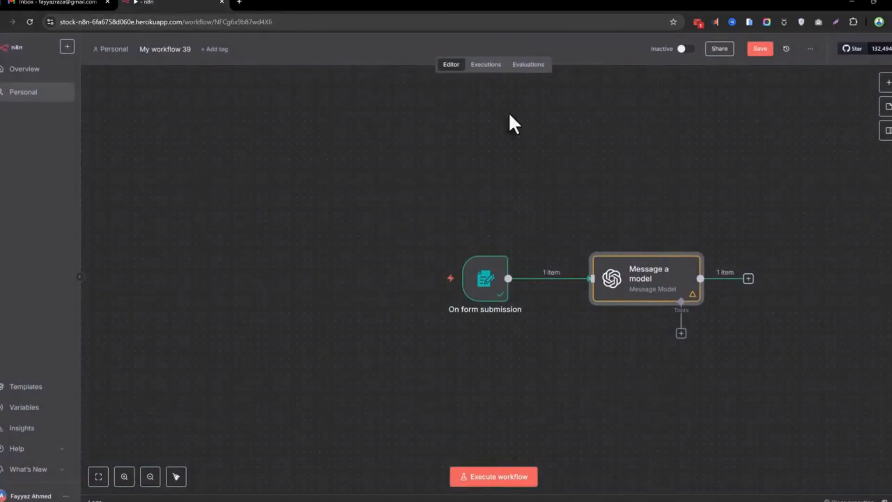
# Execute the workflow again and submit the test form with a future war as the topic.
pyautogui.click(511, 479)
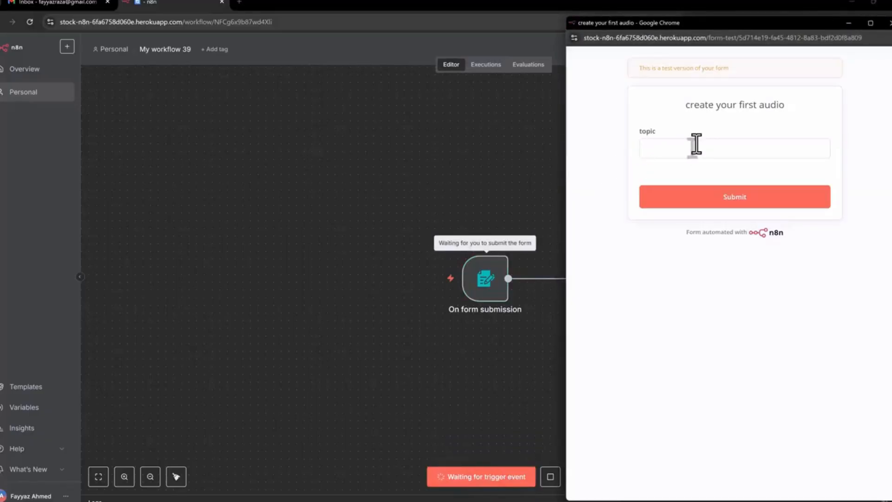
pyautogui.click(696, 144)
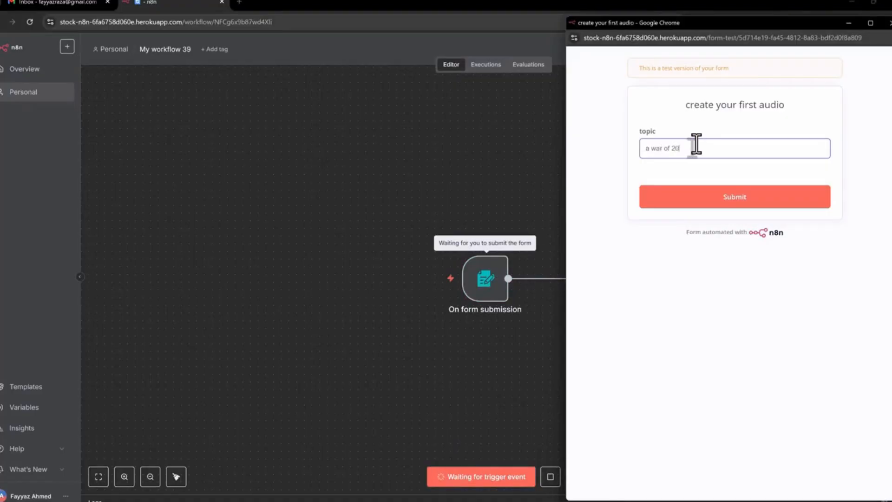
pyautogui.click(711, 199)
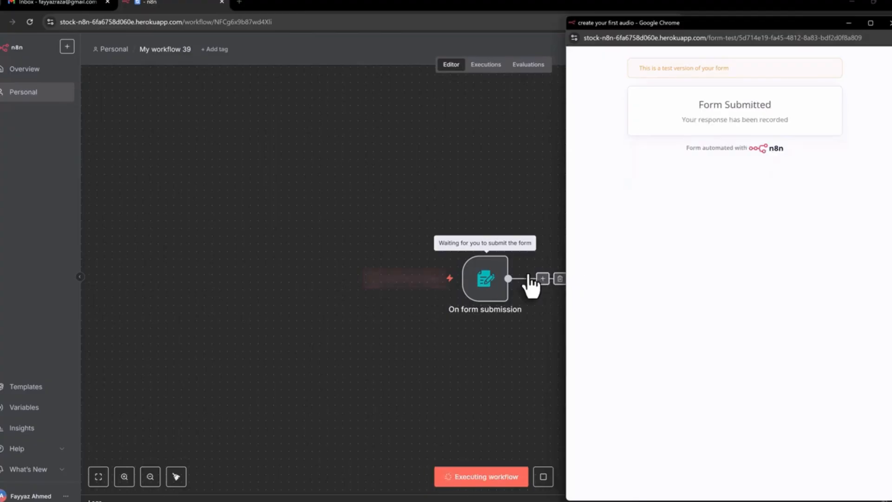
# Pin the form submission's data and review the script content in the Message a model output.
pyautogui.rightClick(480, 273)
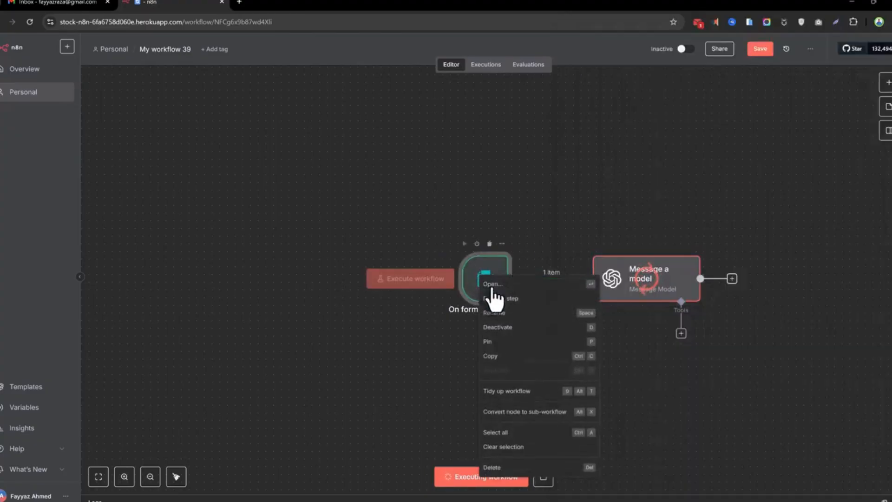
pyautogui.click(493, 343)
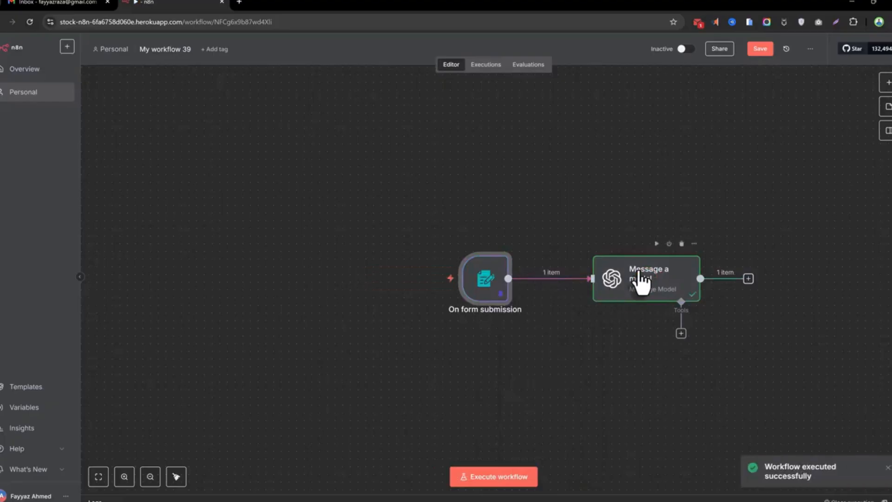
pyautogui.doubleClick(665, 281)
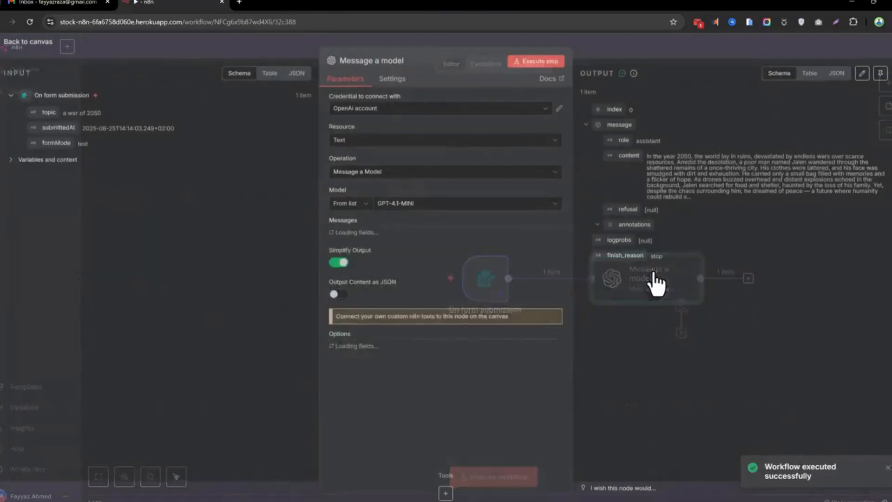
pyautogui.moveTo(646, 159); pyautogui.dragTo(745, 159)
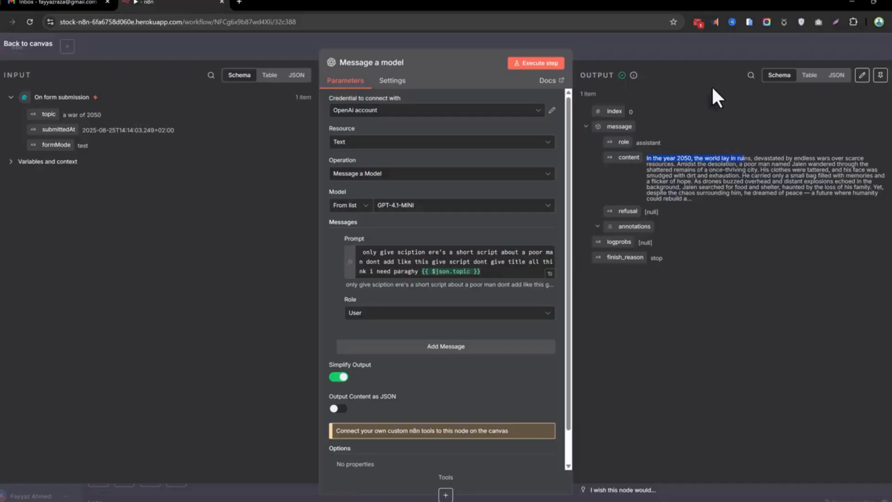
pyautogui.click(723, 54)
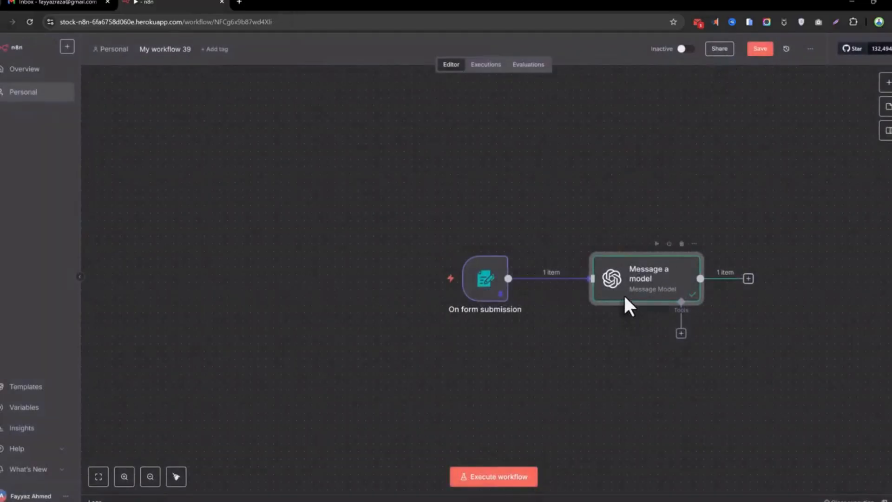
# Move the form trigger and the Message a model node back to make room after the model node.
pyautogui.moveTo(484, 278); pyautogui.dragTo(422, 279)
pyautogui.moveTo(634, 283); pyautogui.dragTo(604, 278)
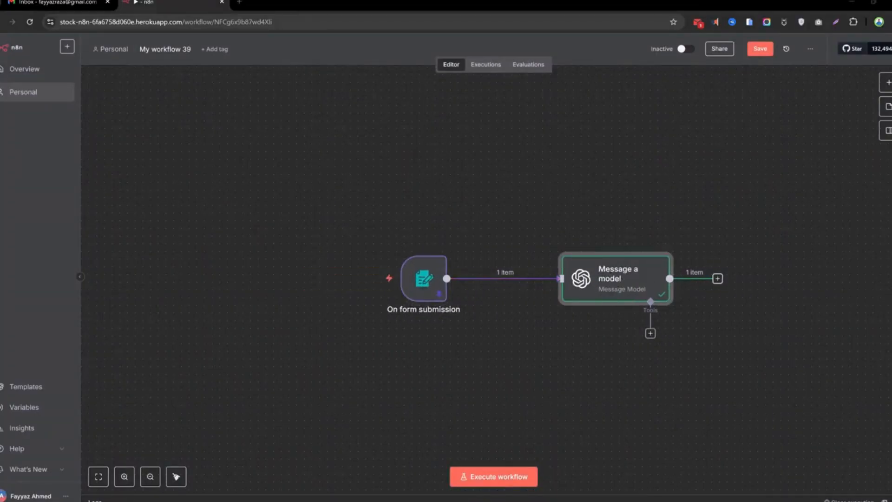
pyautogui.moveTo(604, 289); pyautogui.dragTo(576, 281)
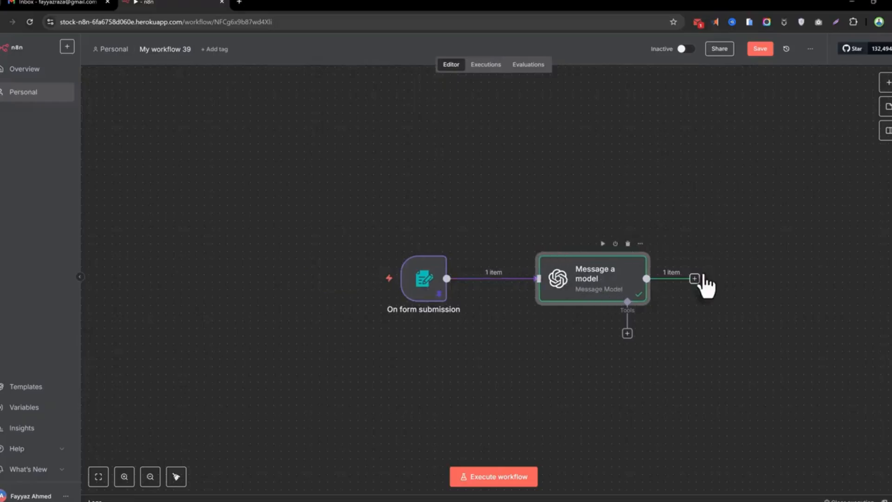
# Add a "No Operation, do nothing" node after Message a model and tidy up the workflow layout.
pyautogui.click(690, 279)
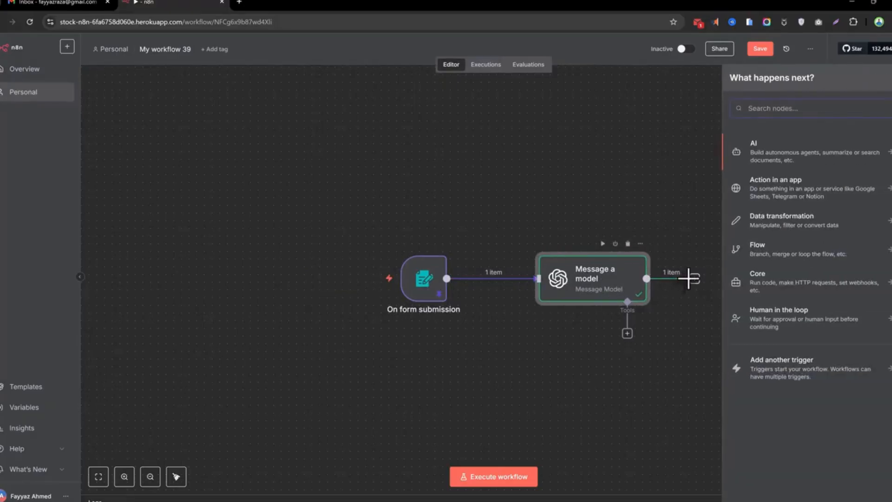
pyautogui.write('no')
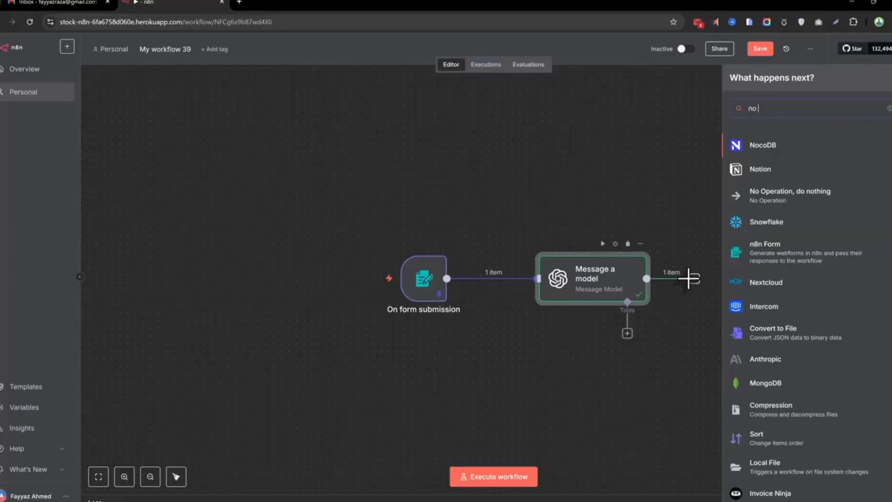
pyautogui.click(766, 195)
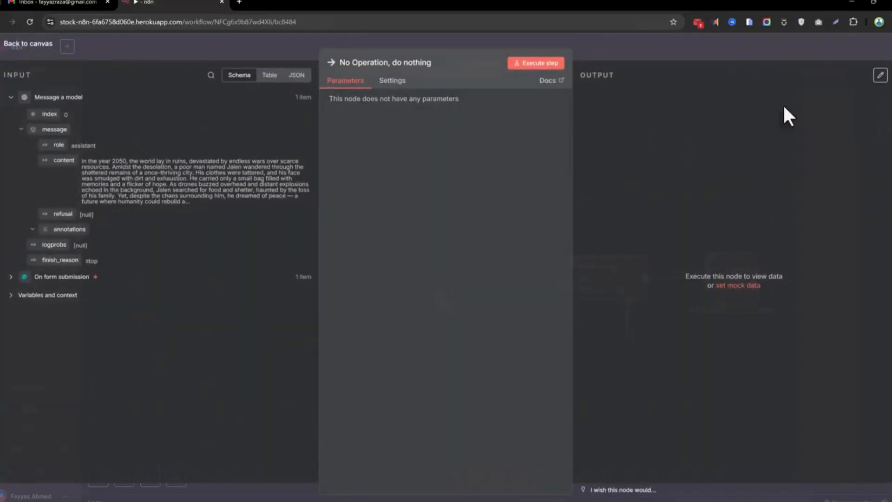
pyautogui.click(686, 52)
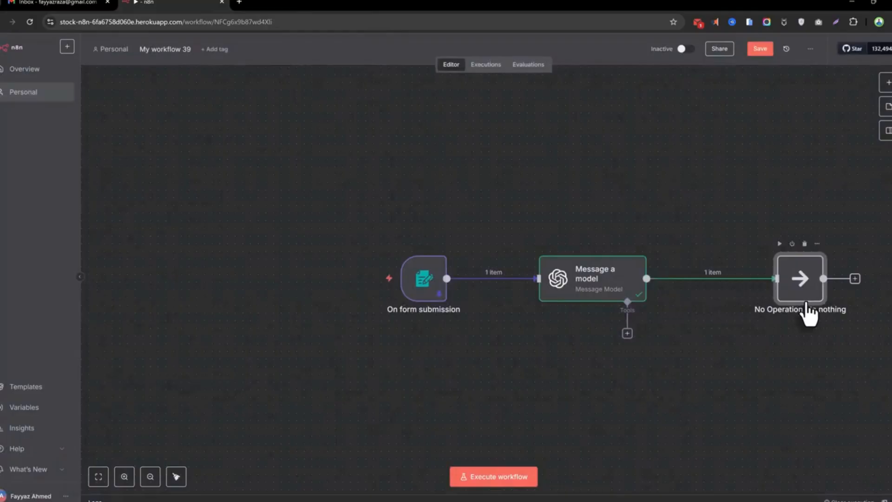
pyautogui.scroll(-5, 798, 299)
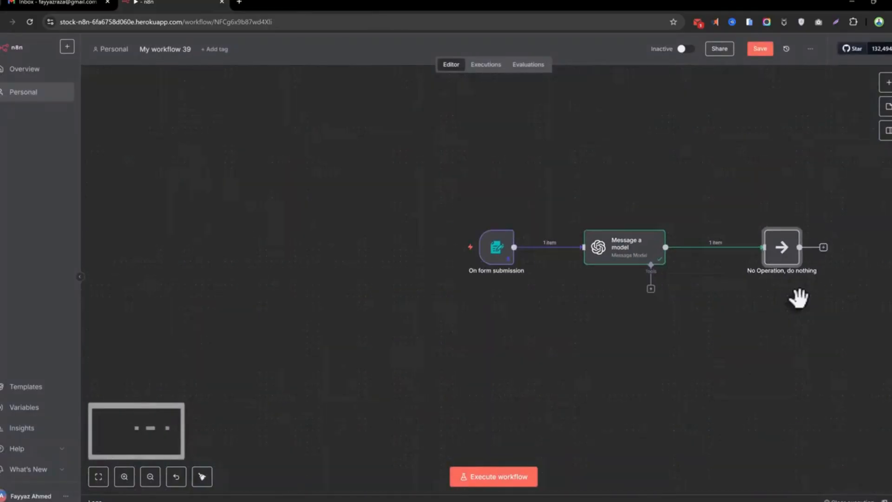
pyautogui.click(202, 476)
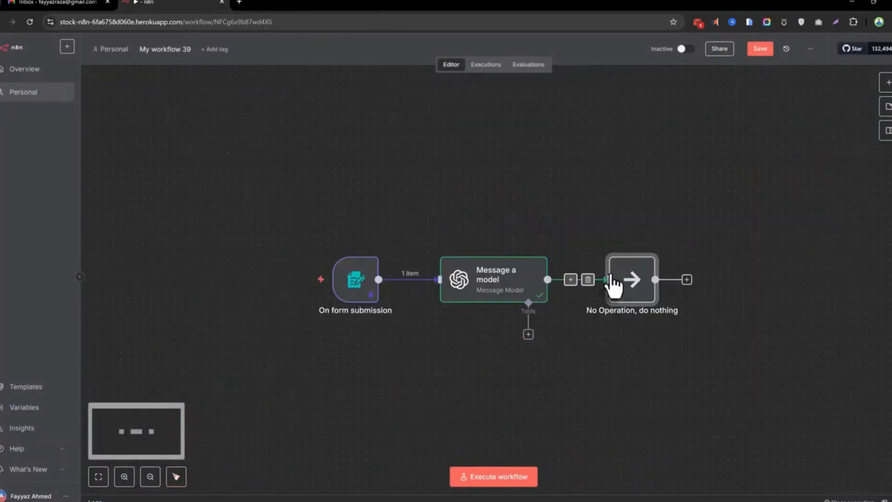
# Add an OpenAI node with the Generate audio action after the No Operation node.
pyautogui.click(688, 279)
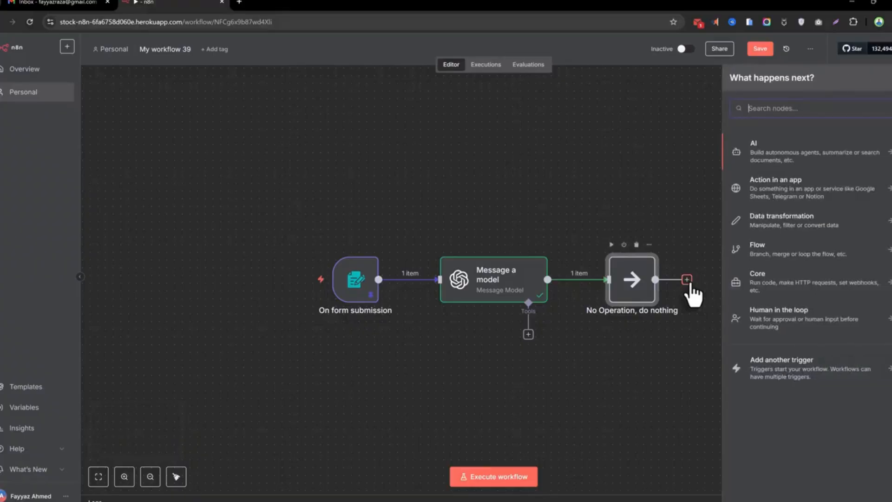
pyautogui.write('gr')
pyautogui.press('BackSpace')
pyautogui.press('BackSpace')
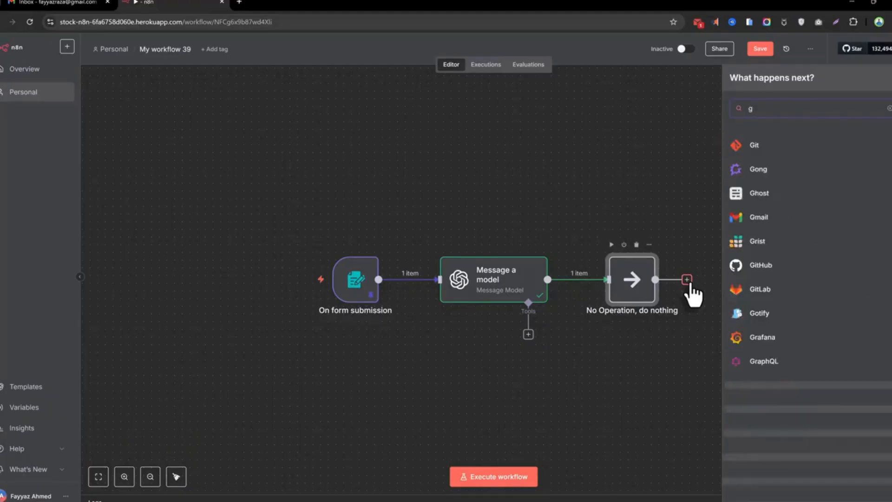
pyautogui.write('chat')
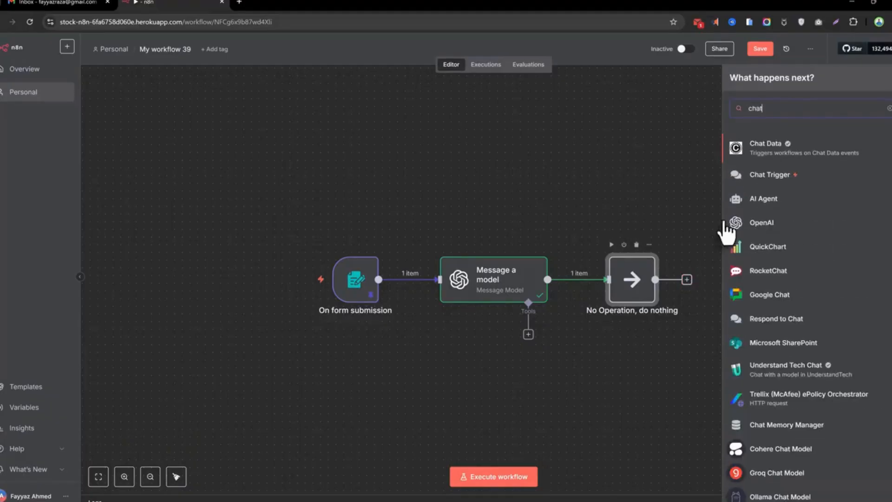
pyautogui.click(761, 225)
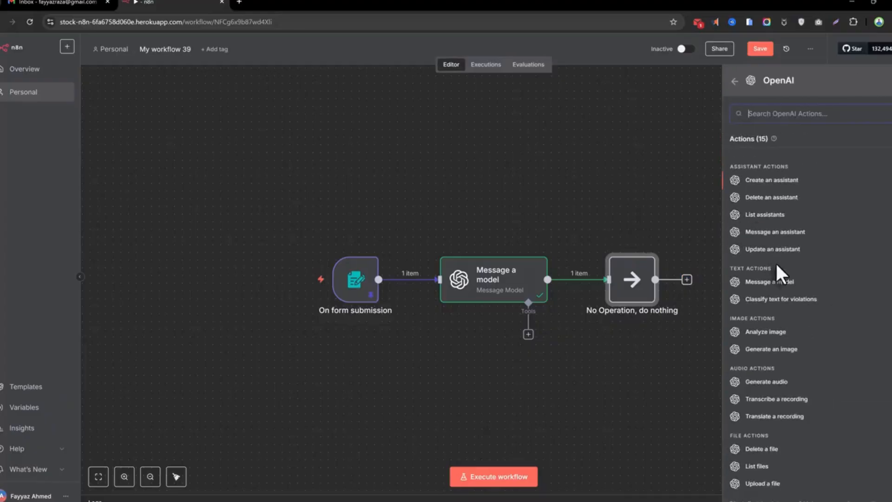
pyautogui.scroll(-1, 778, 274)
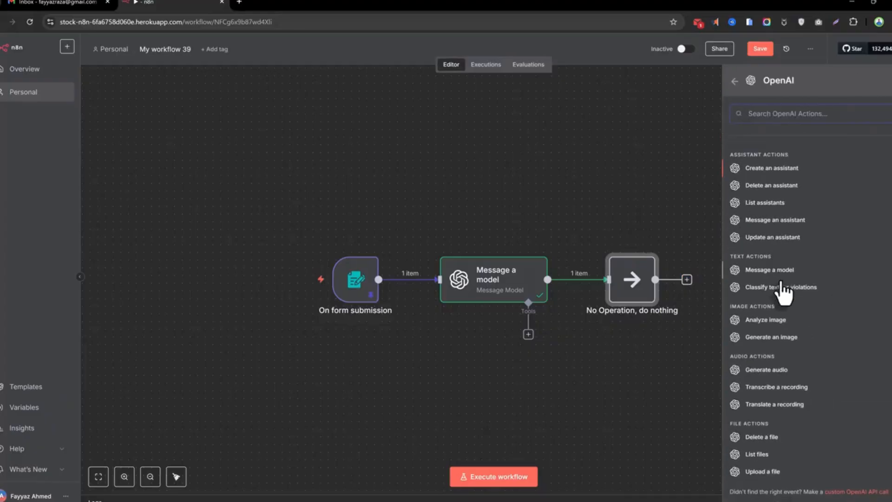
pyautogui.click(781, 369)
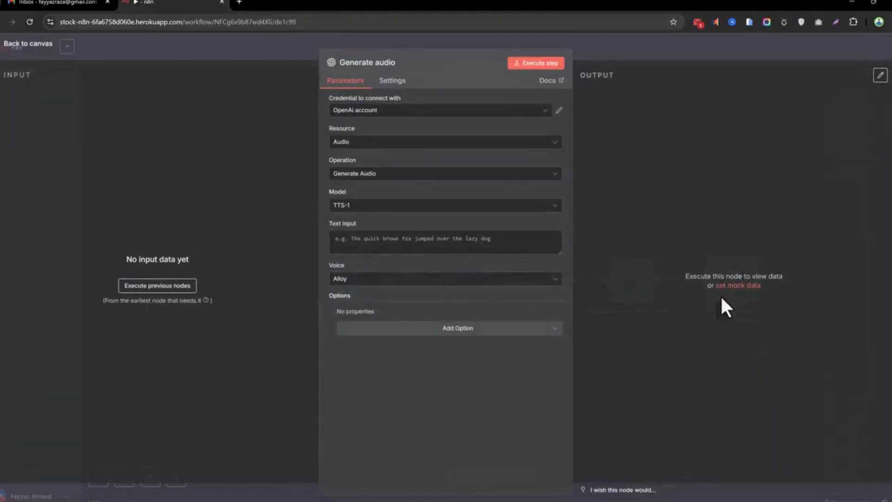
# Look over the Generate audio node's model, text input and voice settings without changing them.
pyautogui.click(359, 208)
pyautogui.click(370, 208)
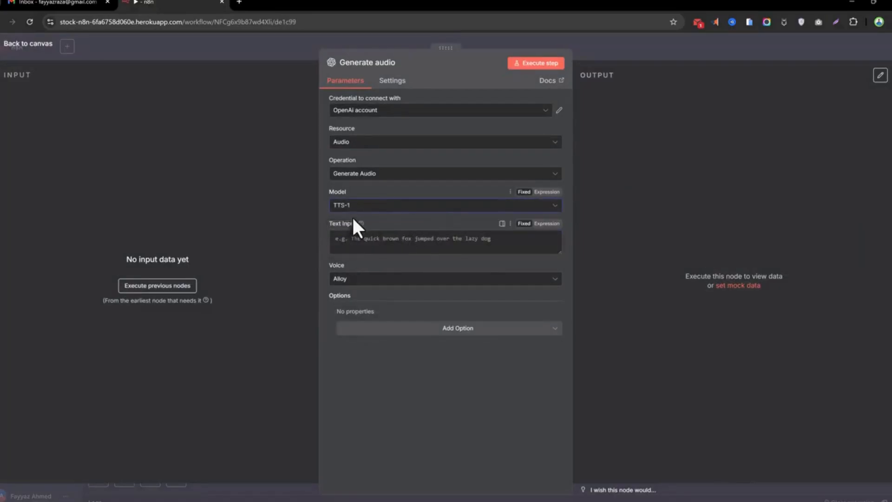
pyautogui.click(387, 242)
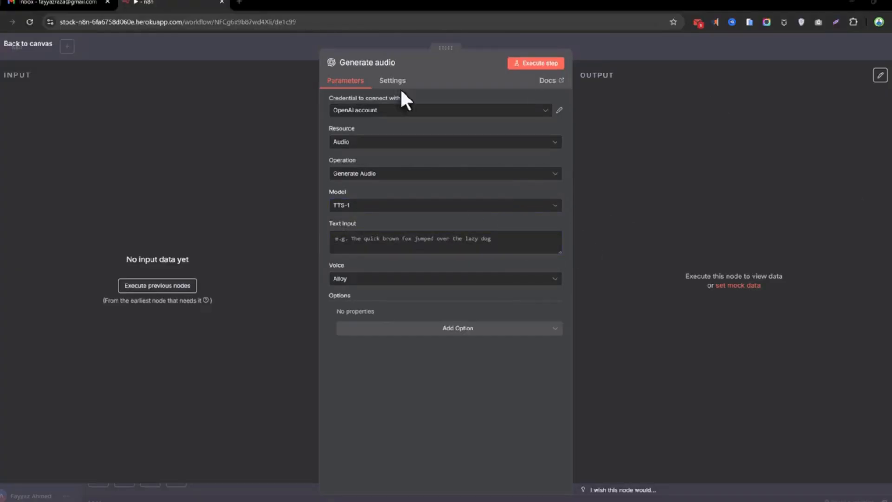
pyautogui.click(391, 39)
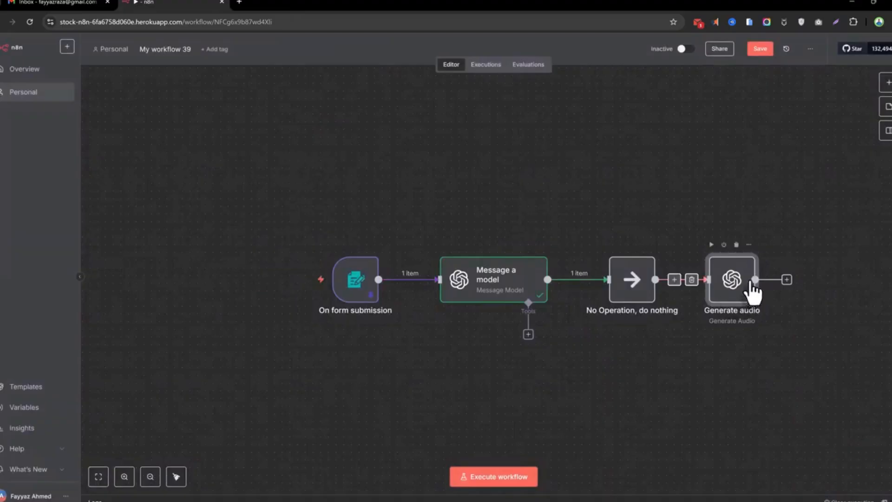
pyautogui.doubleClick(733, 279)
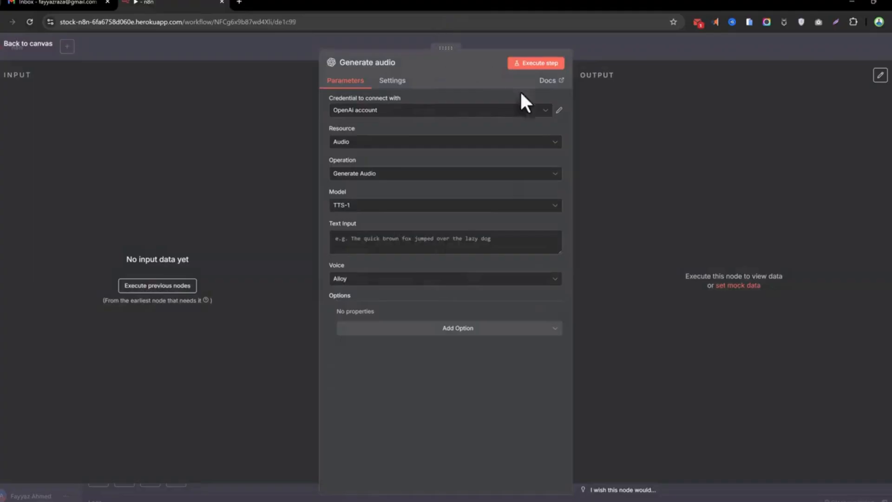
pyautogui.click(510, 45)
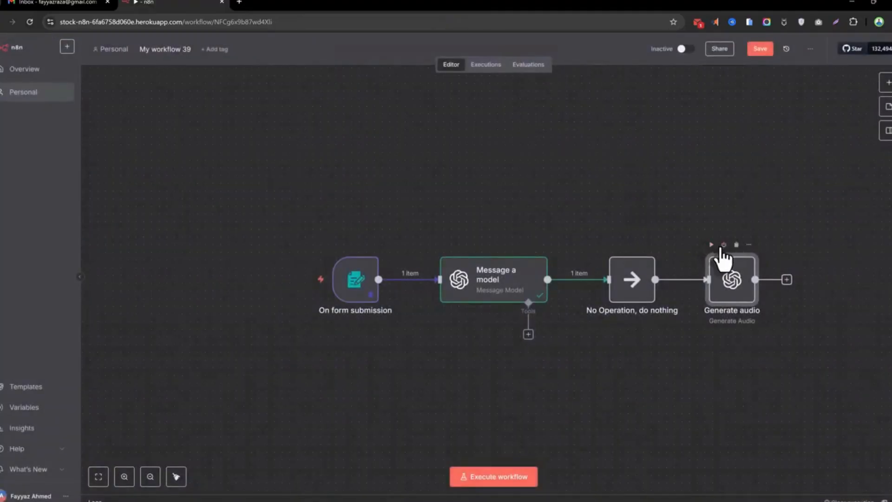
# Deactivate the Generate audio node and pin the Message a model output.
pyautogui.click(724, 245)
pyautogui.rightClick(488, 280)
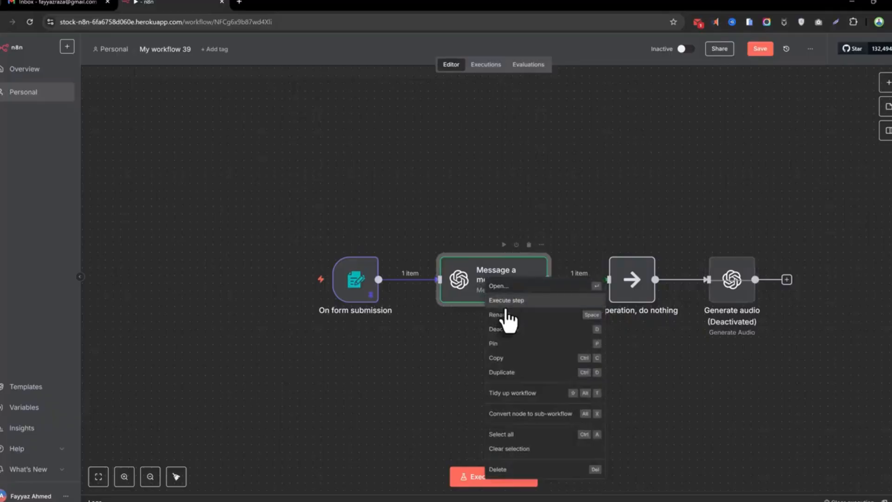
pyautogui.click(501, 345)
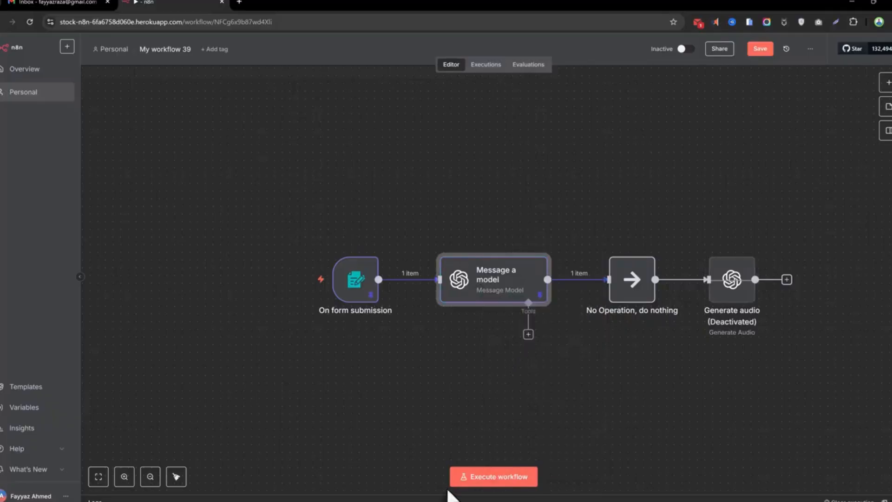
# Execute the workflow for input data and map the message content, {{ $json.message.content }}, to Generate audio's Text Input.
pyautogui.click(475, 482)
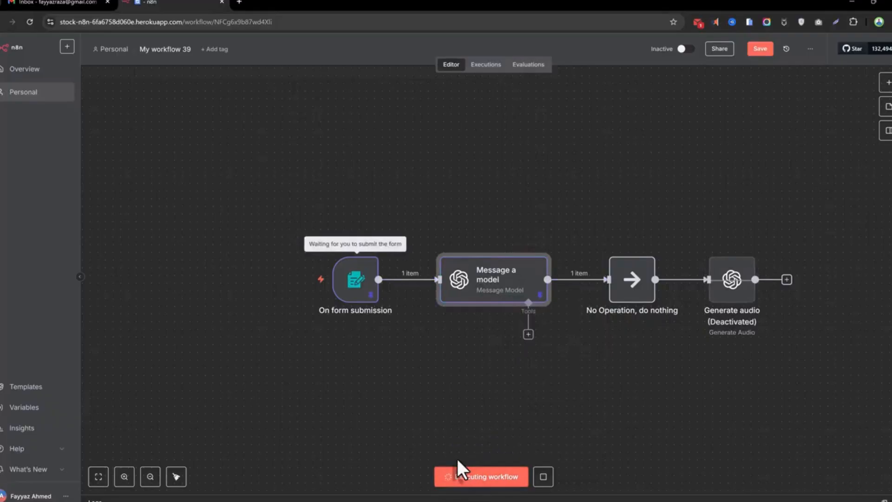
pyautogui.click(735, 290)
pyautogui.doubleClick(737, 292)
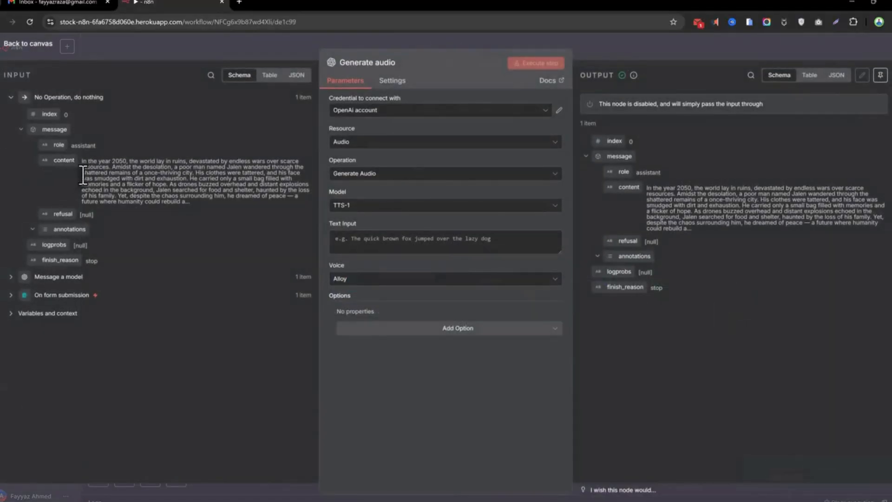
pyautogui.moveTo(62, 160); pyautogui.dragTo(388, 244)
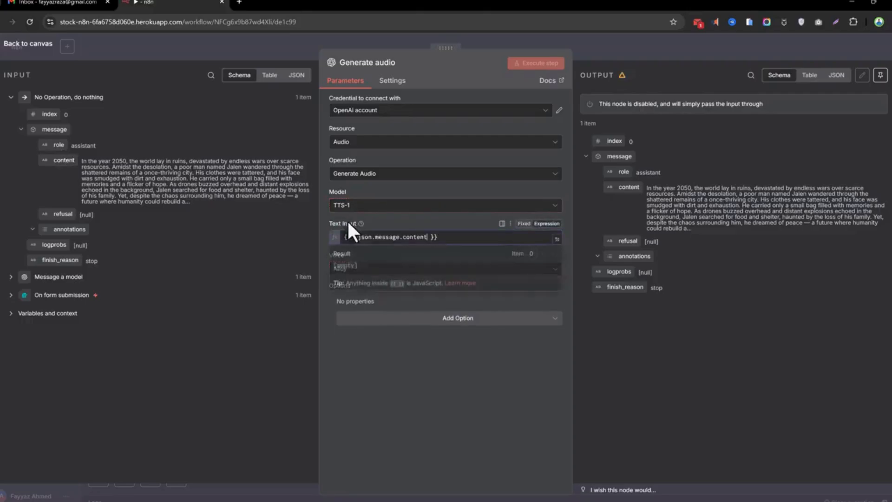
pyautogui.click(345, 221)
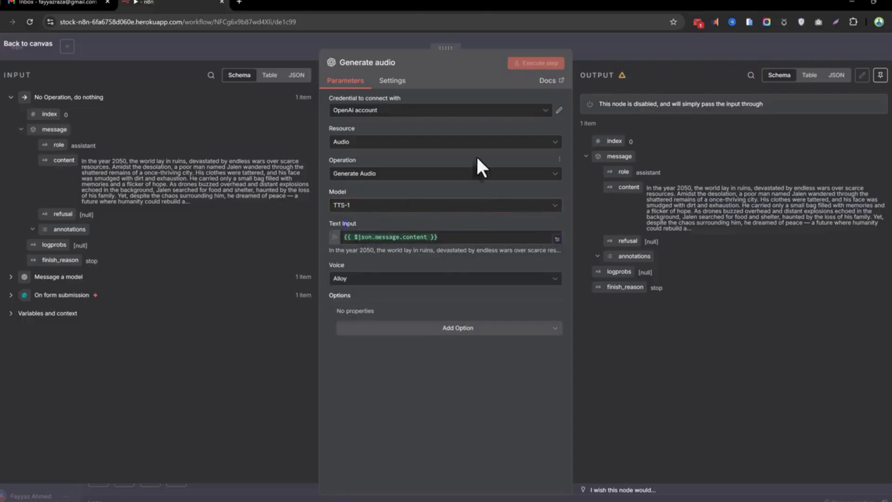
pyautogui.click(564, 47)
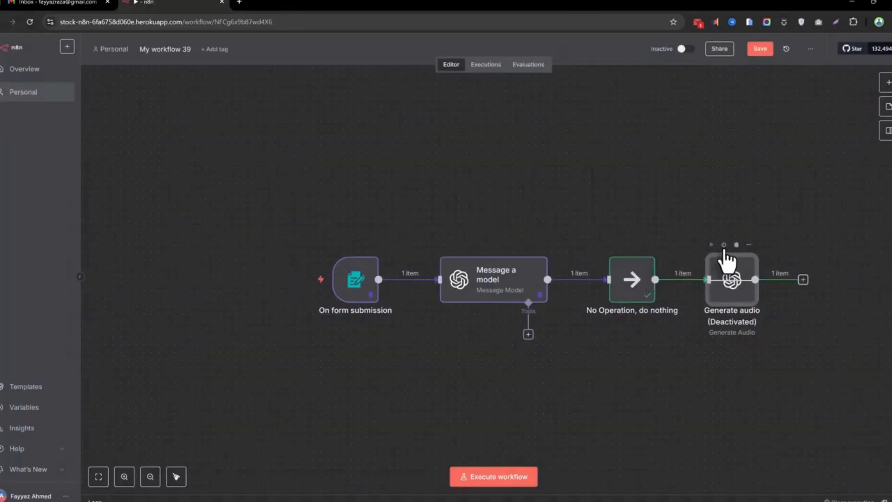
# Reactivate and execute the Generate audio node, and open it to check the audio output.
pyautogui.click(723, 244)
pyautogui.click(712, 245)
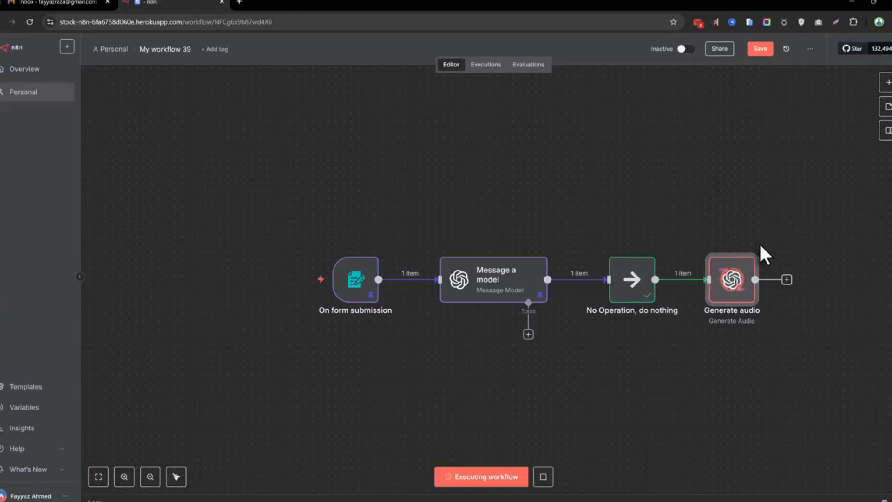
pyautogui.moveTo(749, 254)
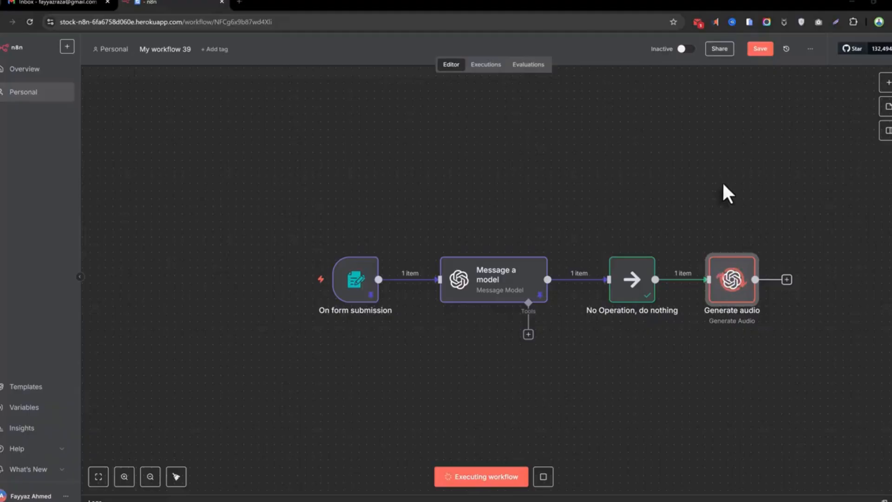
pyautogui.moveTo(731, 306)
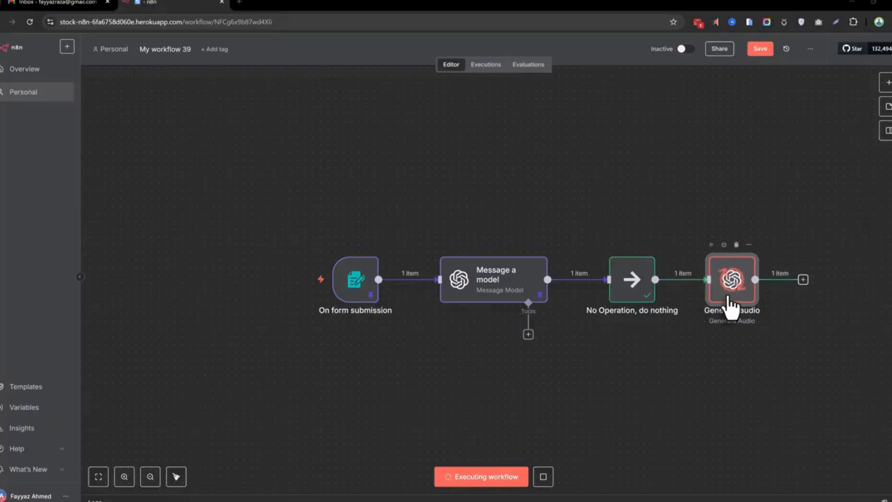
pyautogui.doubleClick(737, 284)
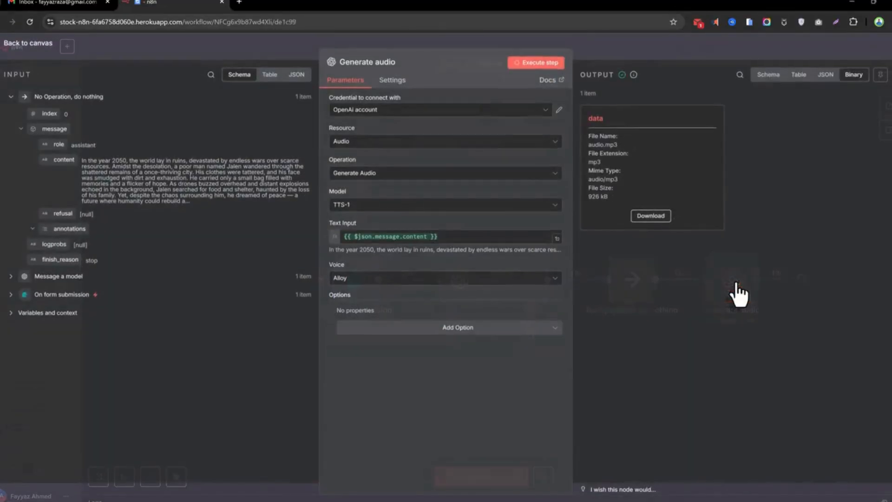
# Save the generated audio as audio.mp3 in the Downloads folder and play the file to check it.
pyautogui.click(648, 219)
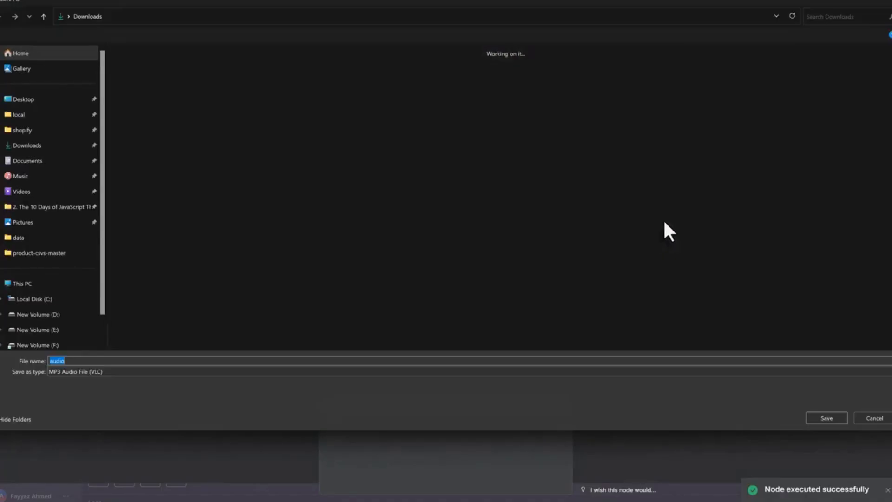
pyautogui.click(827, 416)
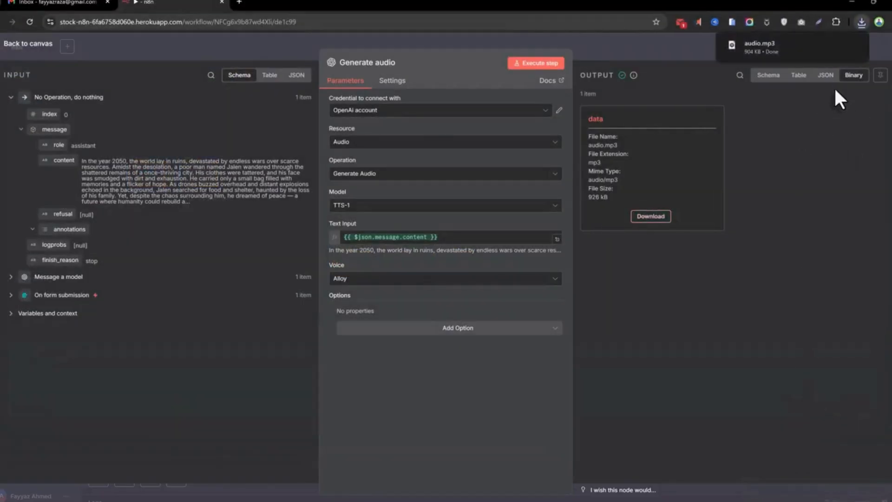
pyautogui.click(836, 45)
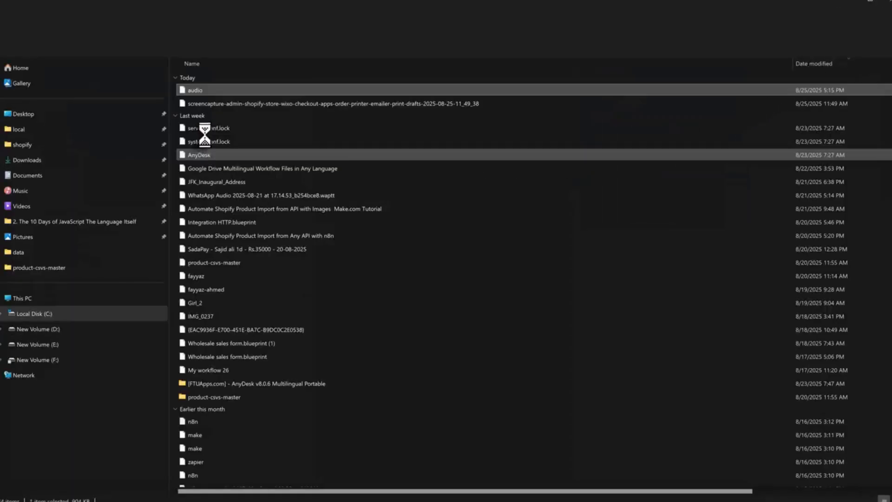
pyautogui.doubleClick(195, 91)
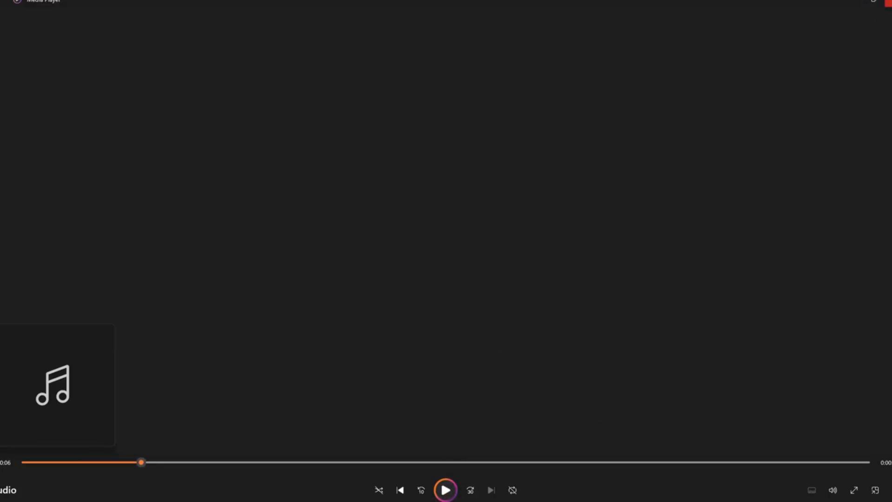
pyautogui.click(888, 3)
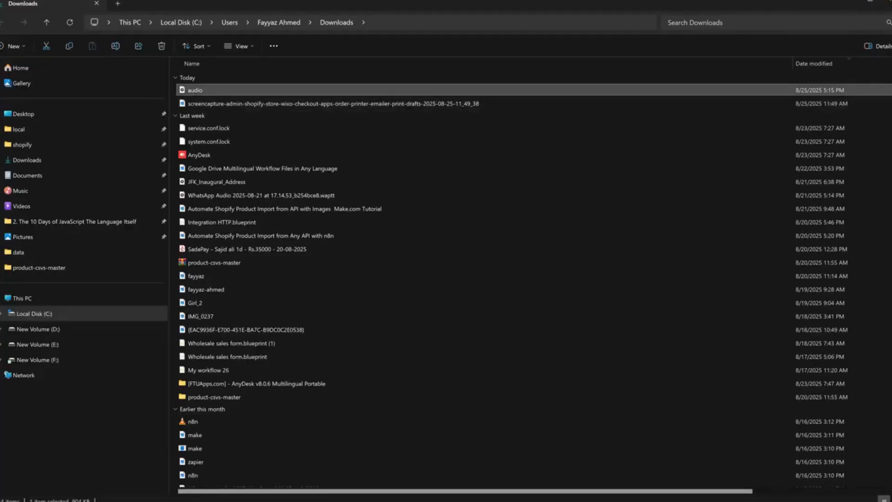
pyautogui.click(888, 3)
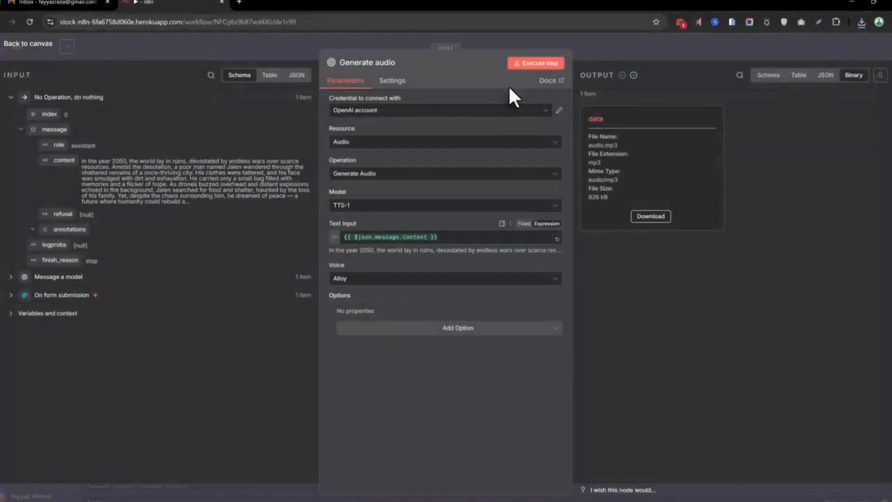
# Return to the canvas and move the Generate audio node up and to the right of the No Operation node.
pyautogui.click(621, 46)
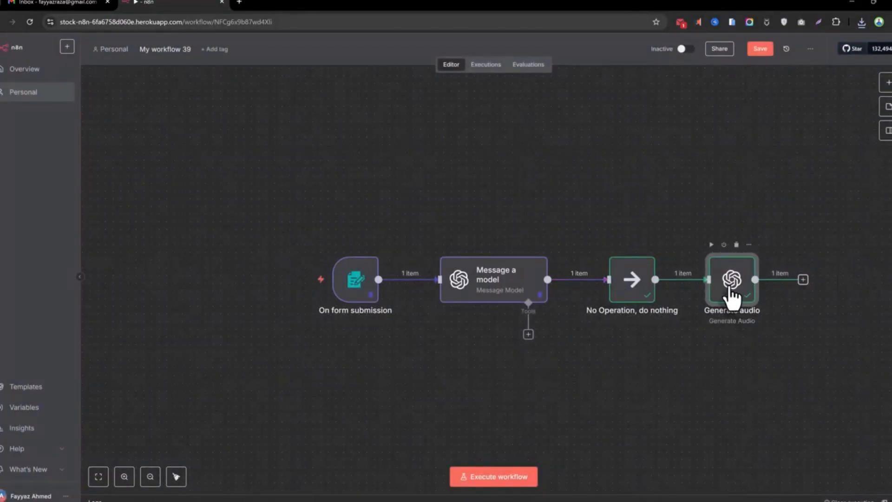
pyautogui.moveTo(731, 298); pyautogui.dragTo(832, 195)
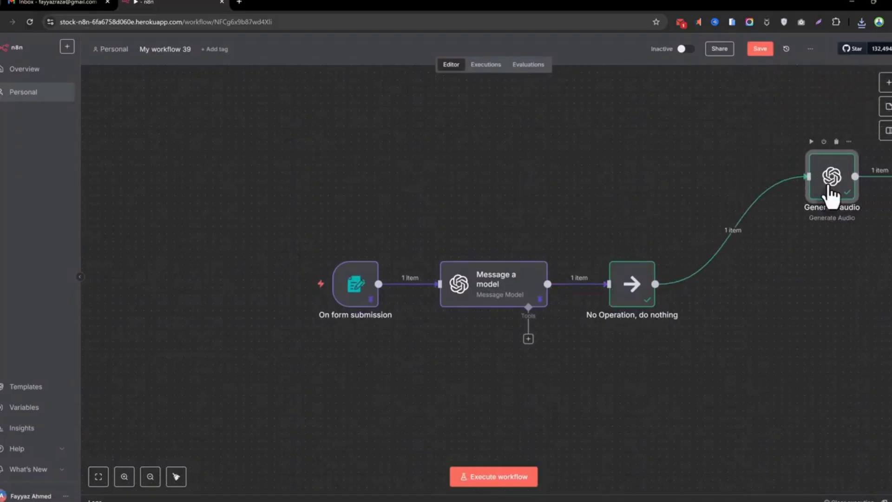
pyautogui.scroll(-3, 720, 271)
pyautogui.scroll(4, 721, 271)
pyautogui.hscroll(1, 721, 274)
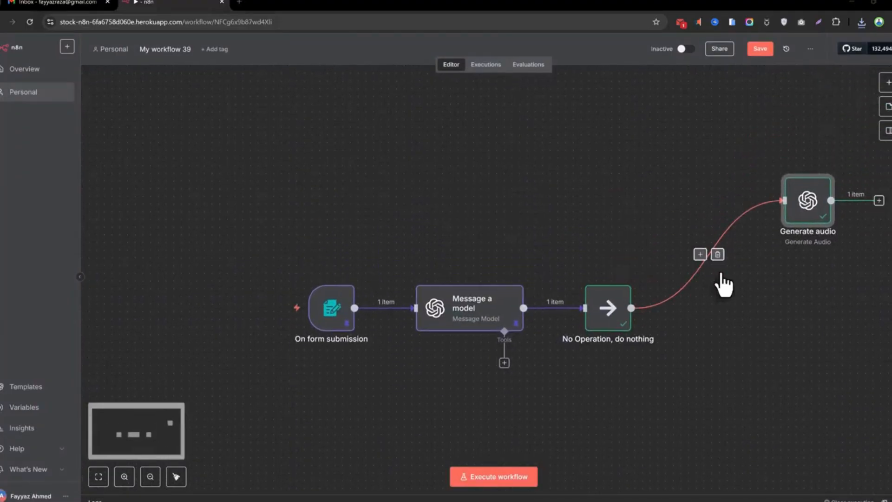
pyautogui.click(721, 298)
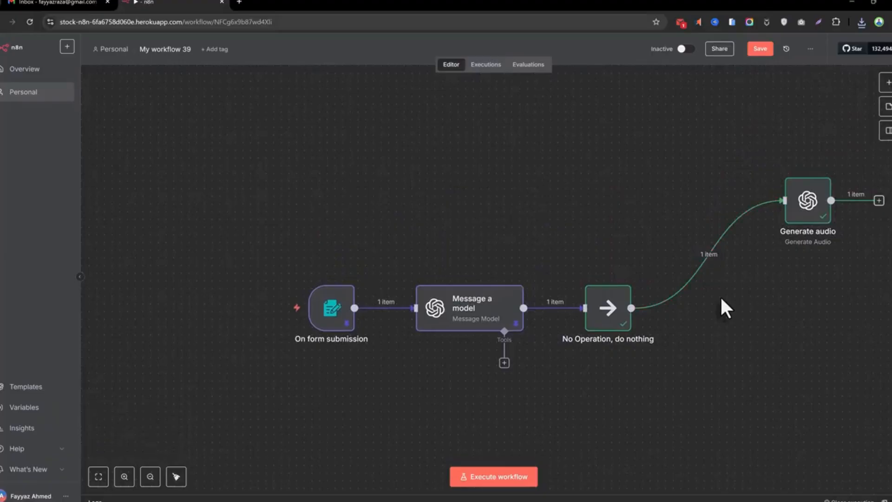
pyautogui.hscroll(3, 720, 295)
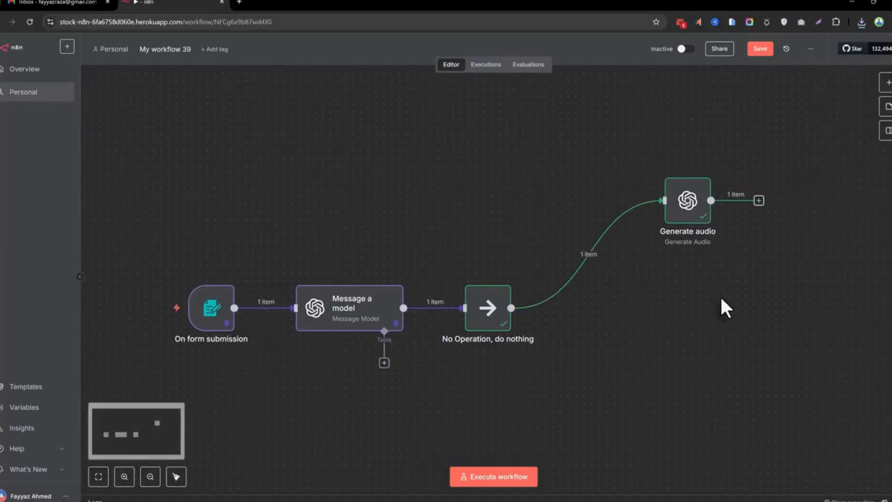
pyautogui.click(759, 201)
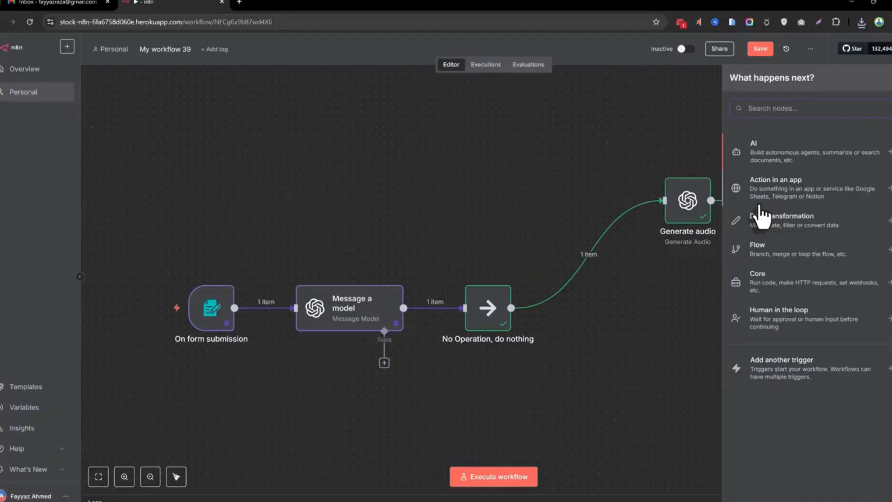
pyautogui.write('cony')
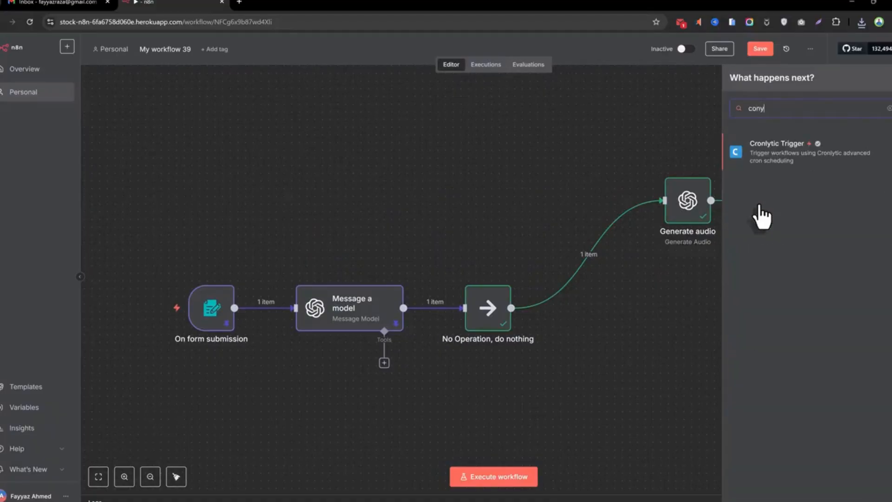
pyautogui.press('BackSpace')
pyautogui.press('BackSpace')
pyautogui.press('BackSpace')
pyautogui.press('BackSpace')
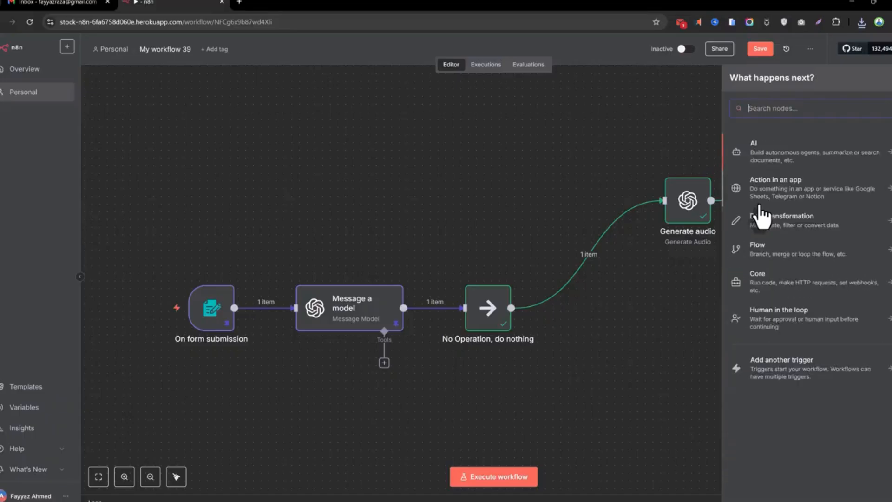
pyautogui.click(589, 127)
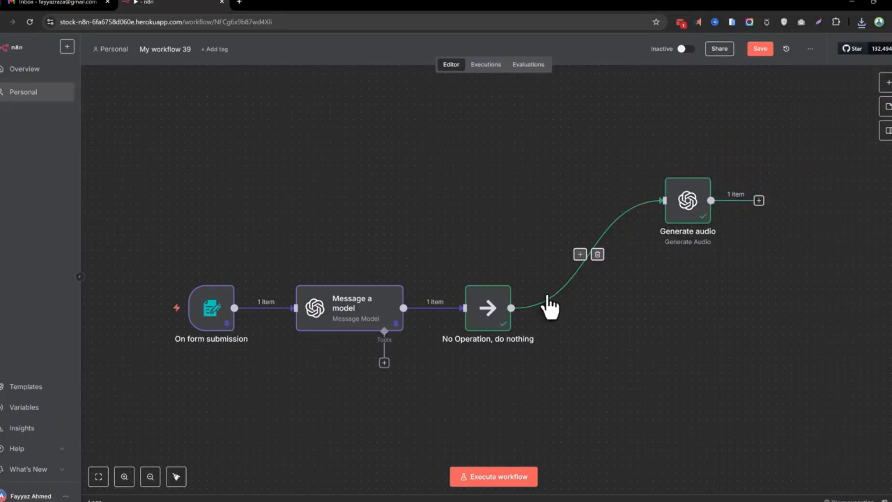
# Add a second OpenAI Generate audio node as another branch from the No Operation node's output.
pyautogui.click(512, 308)
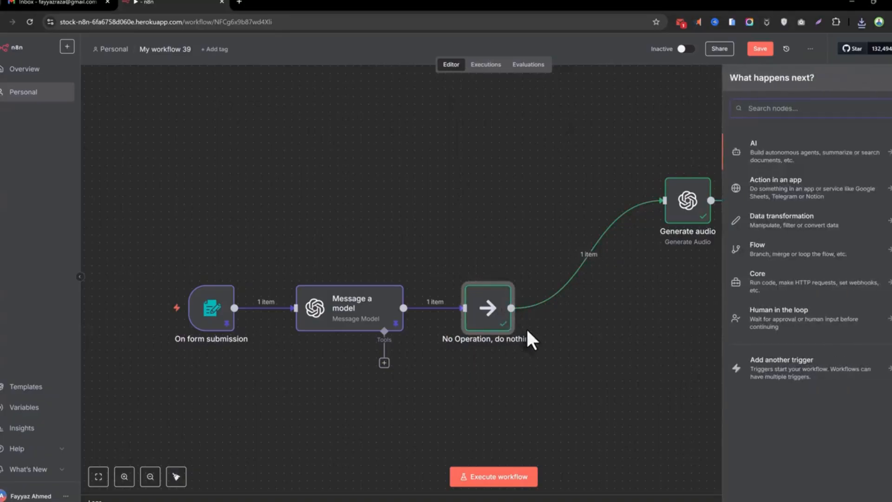
pyautogui.write('chat')
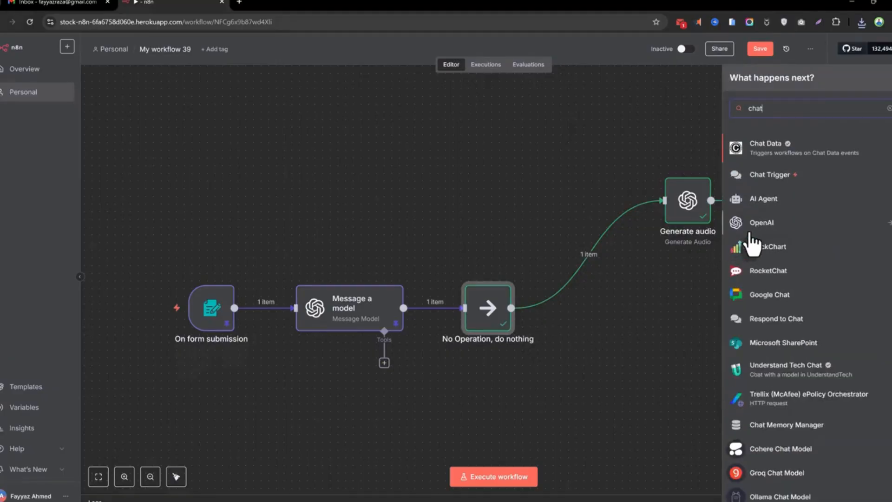
pyautogui.click(750, 225)
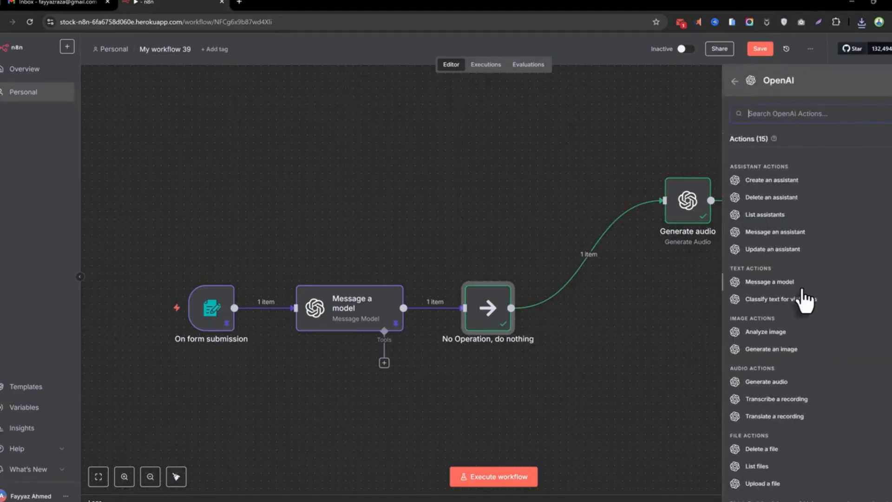
pyautogui.click(775, 382)
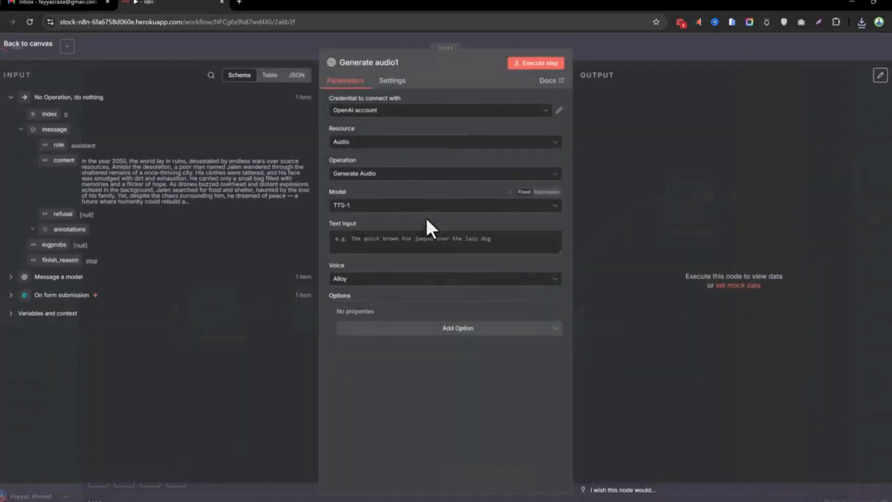
# Map {{ $json.message.content }} to the second Generate audio node's Text Input, keep the Alloy voice, and place the node below the first one.
pyautogui.moveTo(55, 158); pyautogui.dragTo(398, 237)
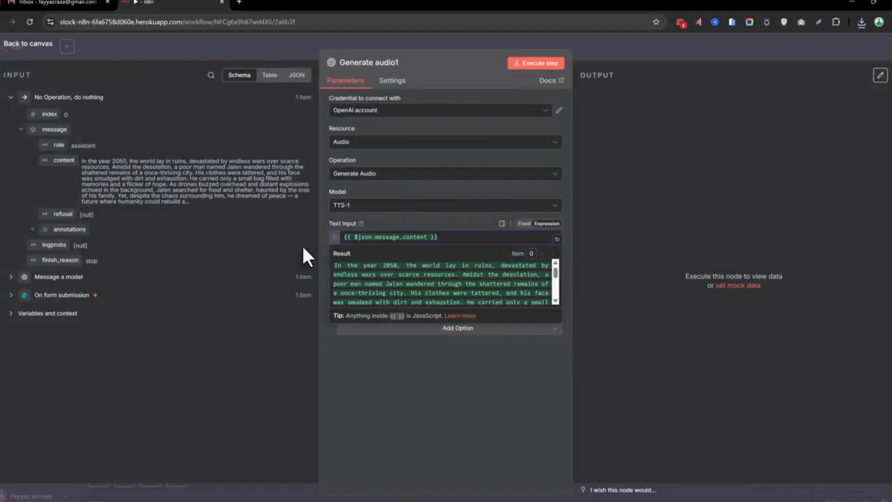
pyautogui.click(312, 257)
pyautogui.click(364, 279)
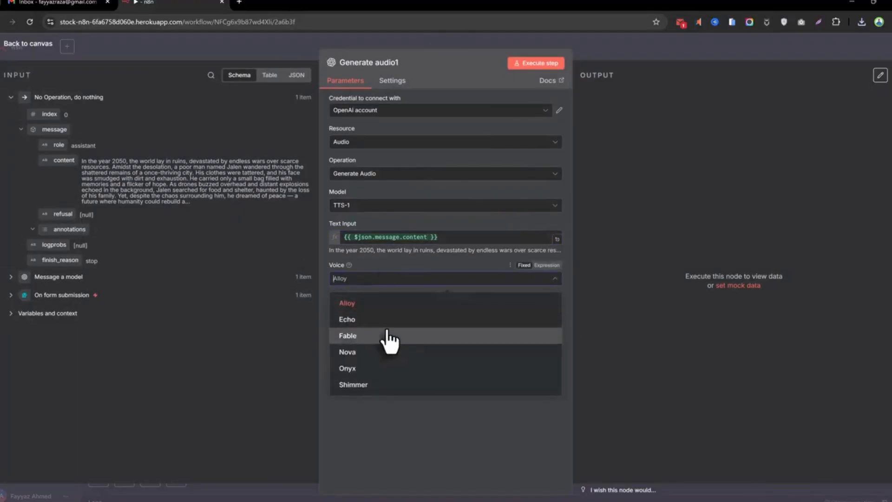
pyautogui.click(394, 274)
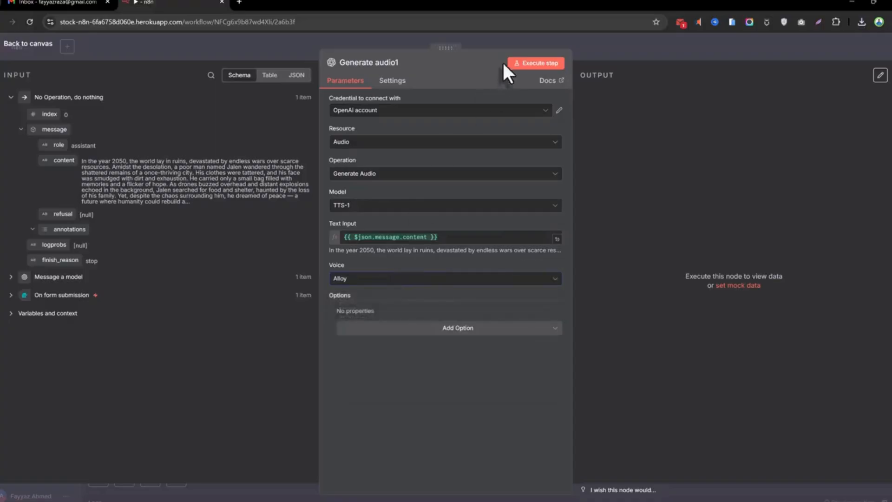
pyautogui.click(503, 45)
pyautogui.moveTo(556, 358); pyautogui.dragTo(680, 399)
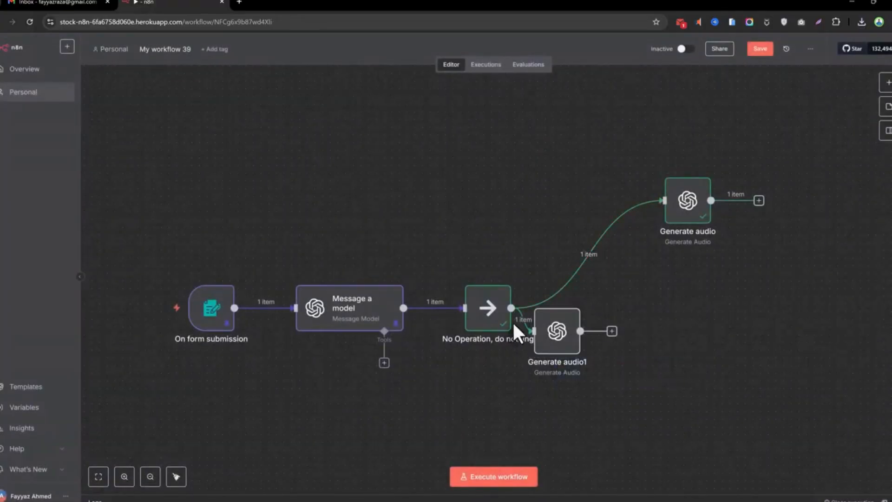
pyautogui.moveTo(553, 332); pyautogui.dragTo(683, 356)
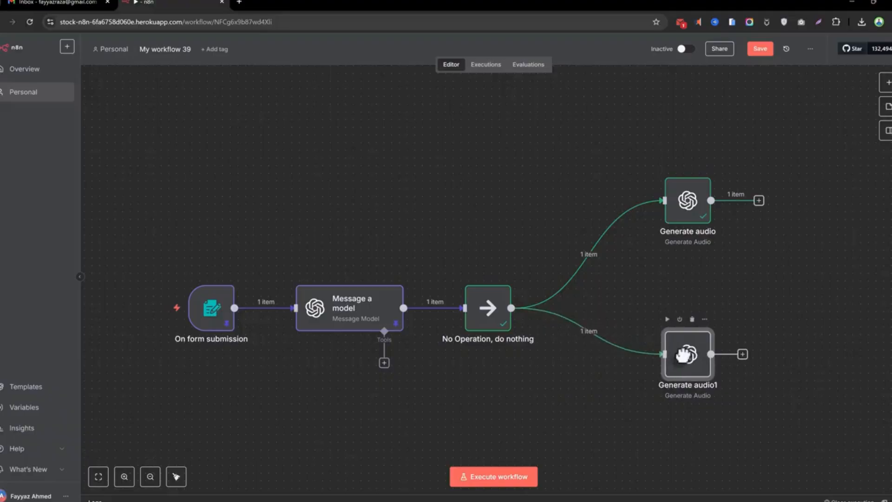
# Add a Gmail Send a message node after the second Generate audio node.
pyautogui.scroll(-2, 694, 271)
pyautogui.hscroll(4, 694, 271)
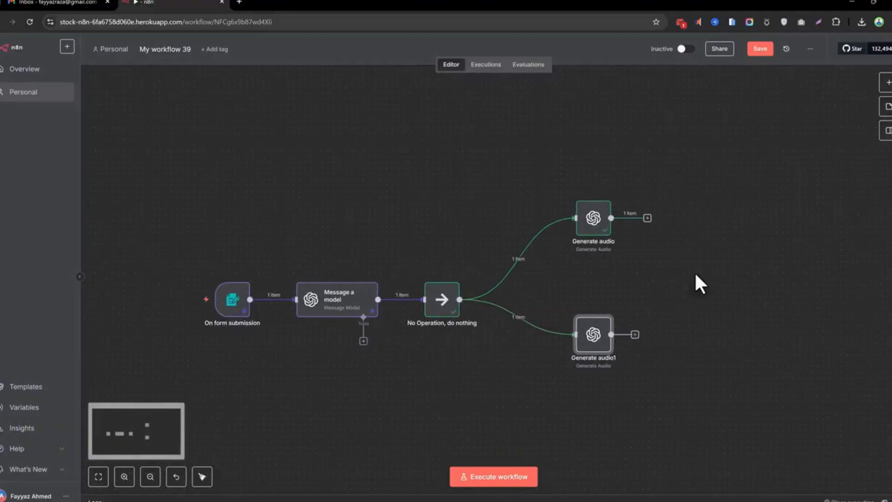
pyautogui.click(635, 335)
pyautogui.write('ga')
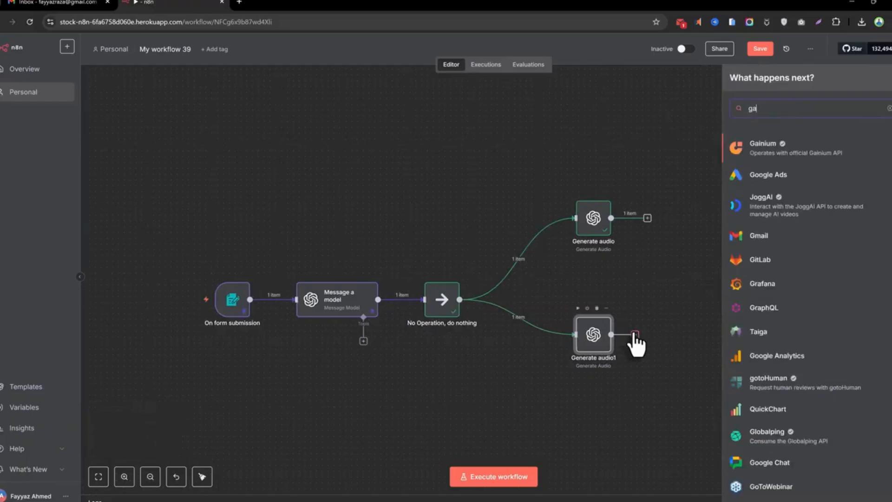
pyautogui.press('BackSpace')
pyautogui.write('ma')
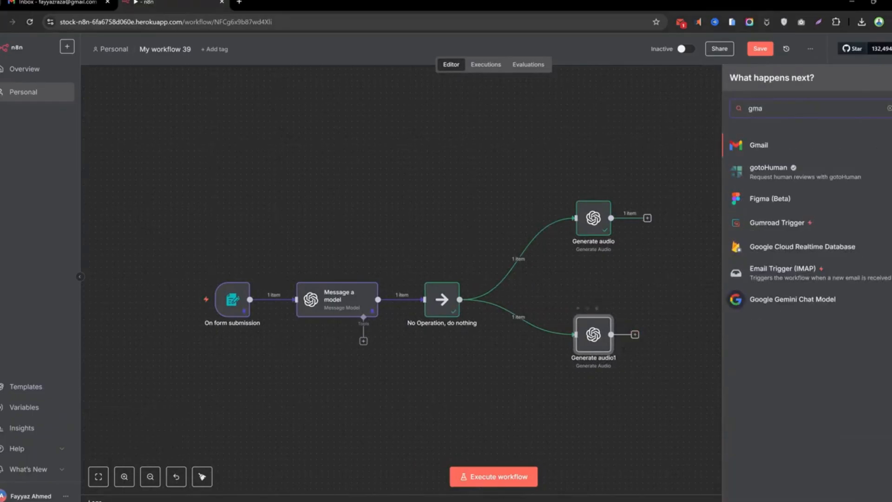
pyautogui.click(795, 147)
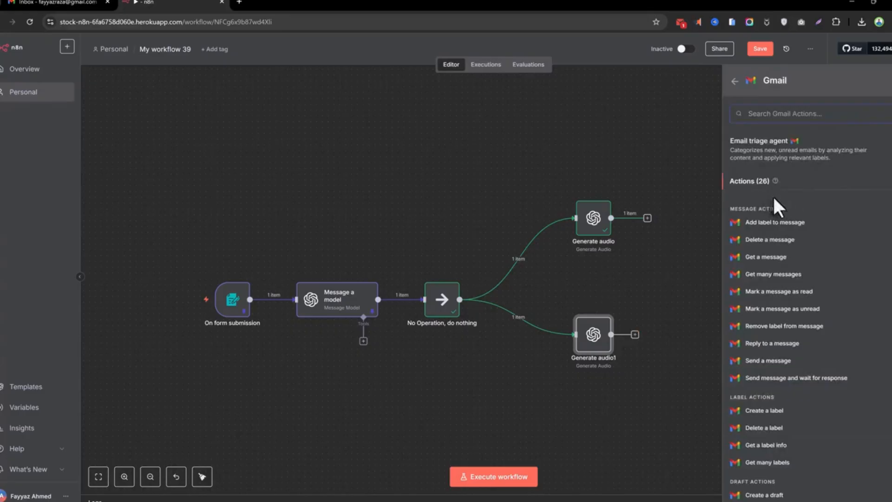
pyautogui.scroll(-2, 857, 281)
pyautogui.scroll(-3, 858, 282)
pyautogui.scroll(1, 858, 279)
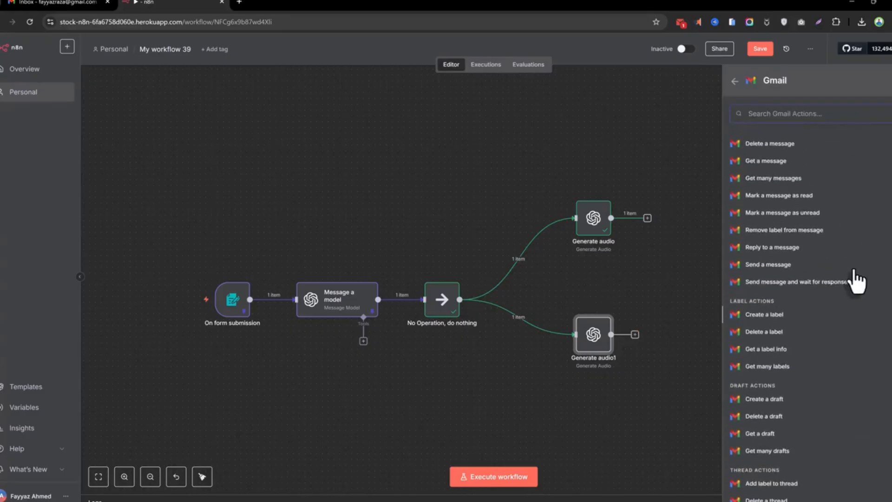
pyautogui.click(787, 266)
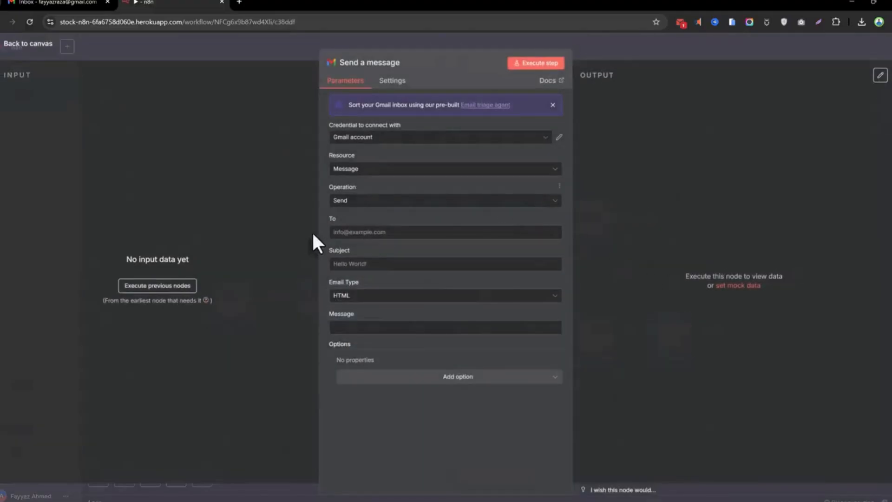
# Fill in the recipient's email address in the Send a message node and return to the canvas.
pyautogui.click(417, 233)
pyautogui.click(438, 257)
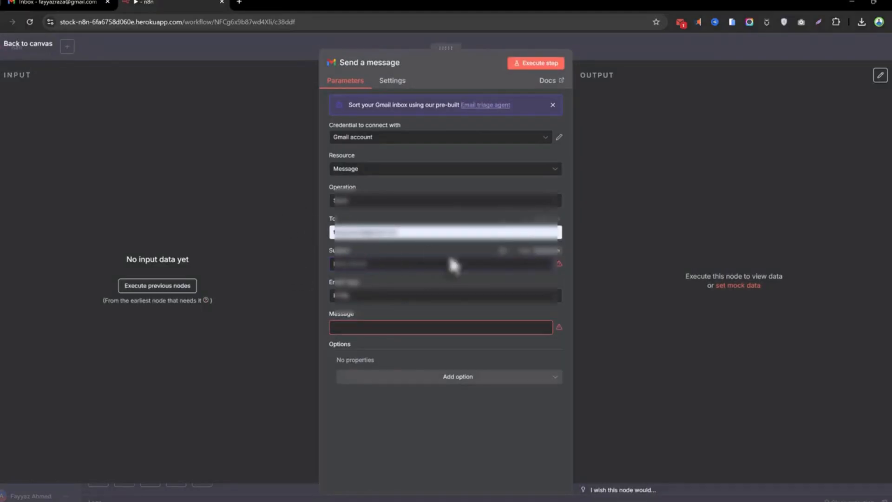
pyautogui.click(399, 45)
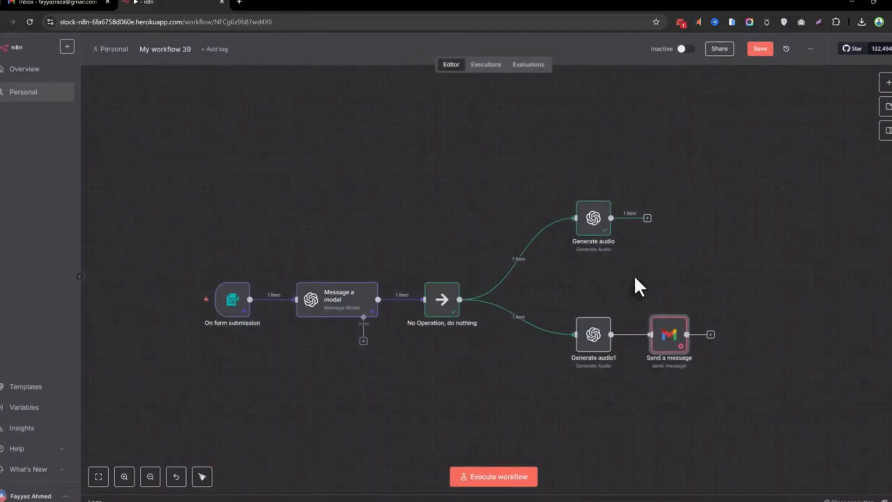
# Move the Send a message node further from Generate audio1 and deactivate it, and execute the workflow.
pyautogui.moveTo(669, 331); pyautogui.dragTo(716, 331)
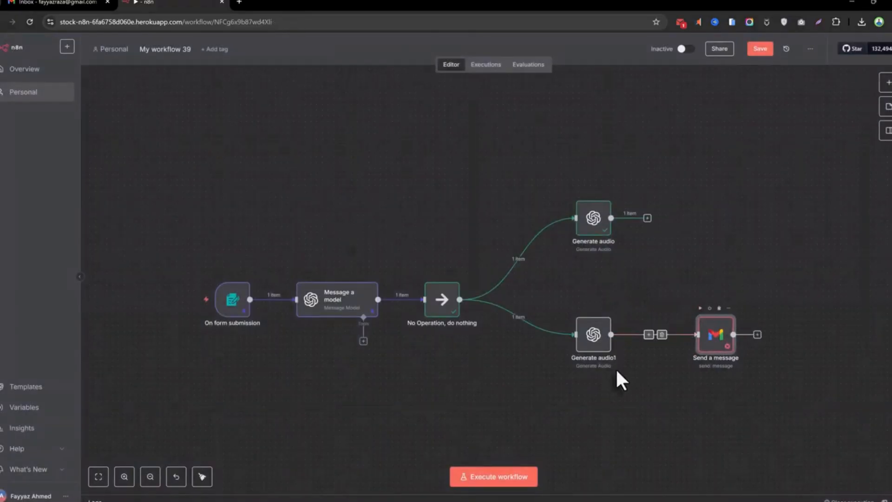
pyautogui.click(710, 308)
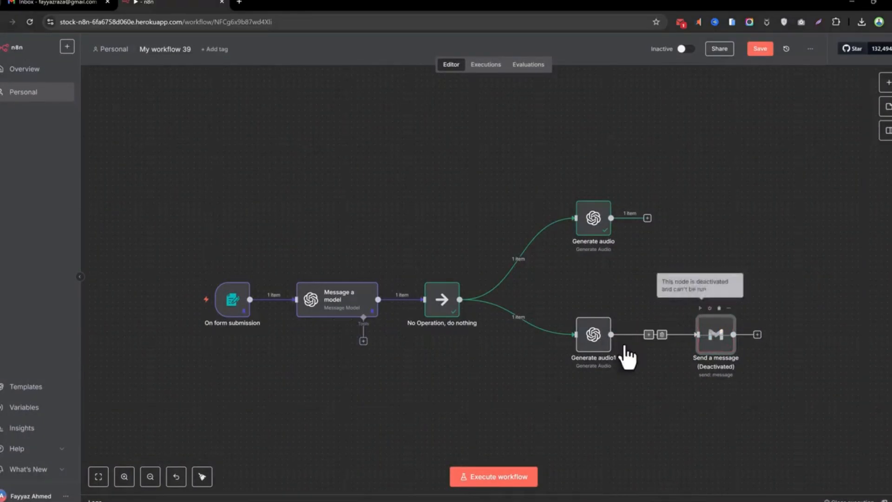
pyautogui.click(521, 475)
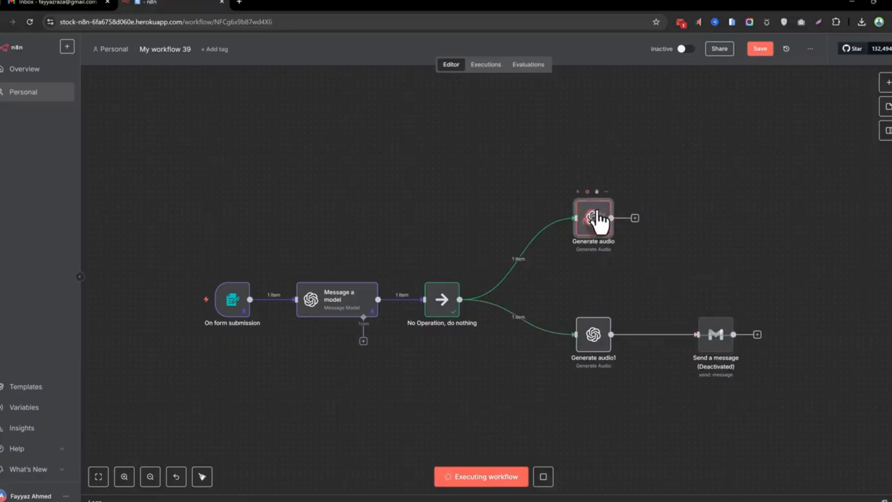
# Deactivate the first Generate audio node and inspect the output data it passes on and the audio file reaching Send a message.
pyautogui.click(588, 191)
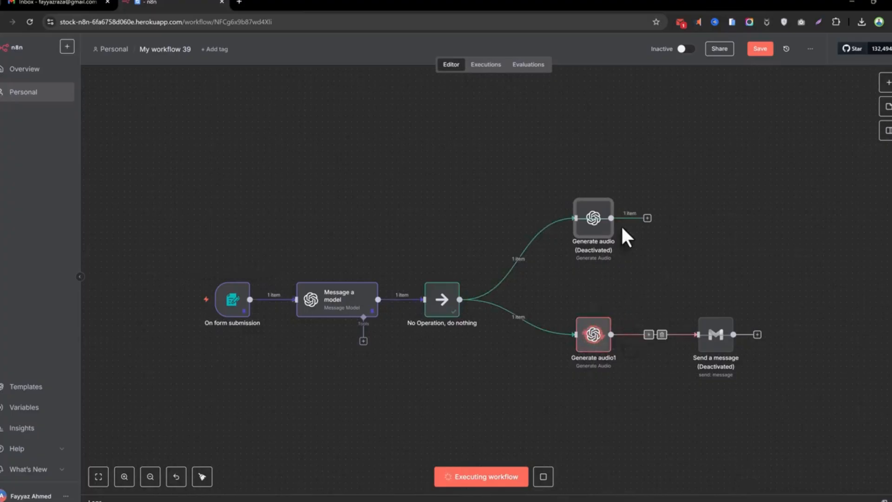
pyautogui.doubleClick(607, 223)
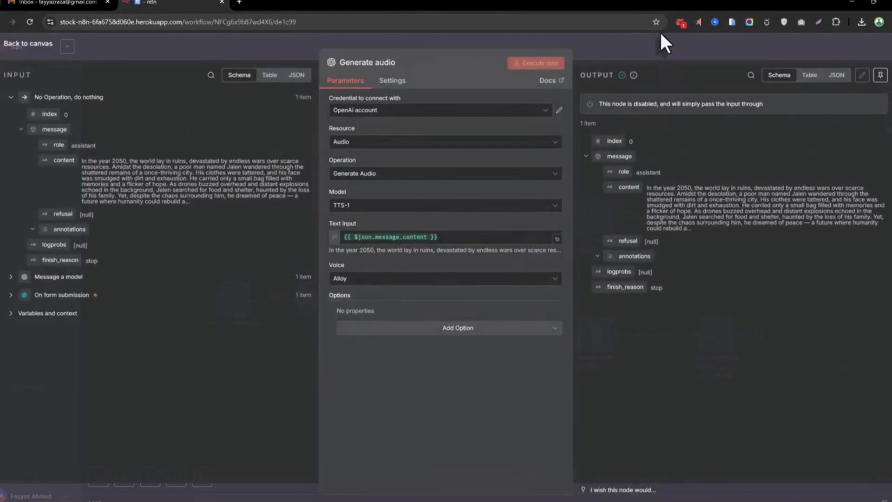
pyautogui.click(653, 44)
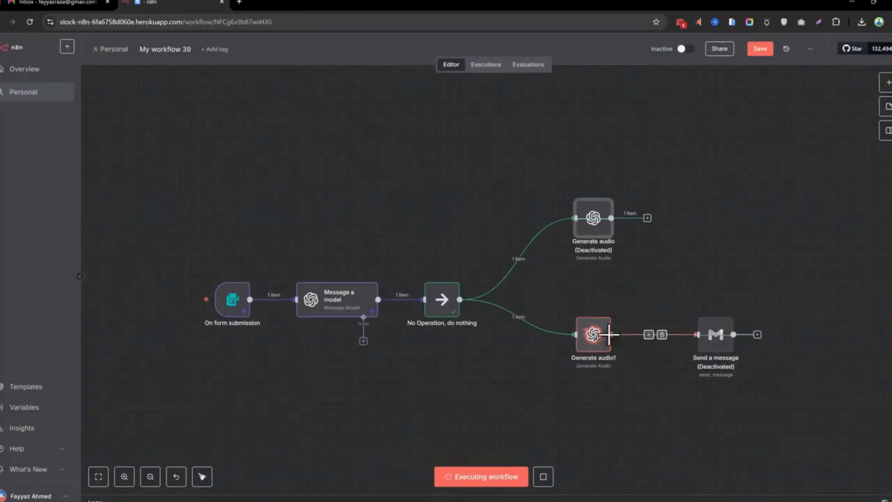
pyautogui.doubleClick(716, 346)
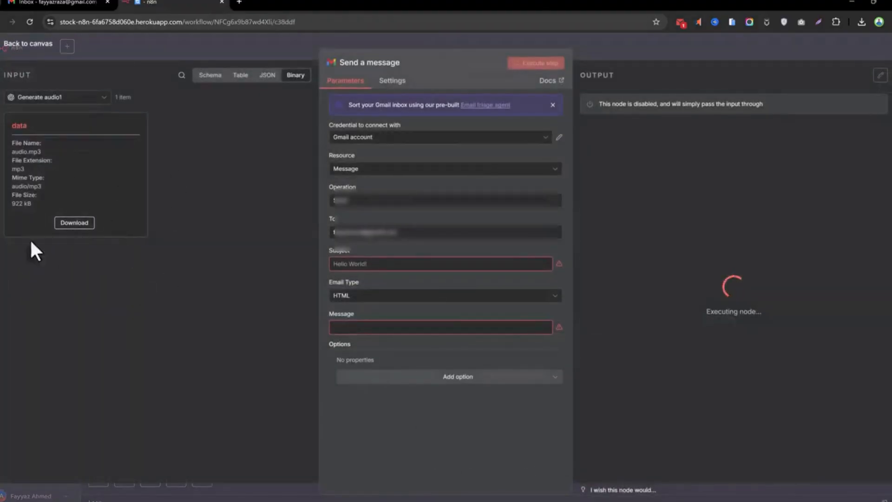
pyautogui.click(269, 50)
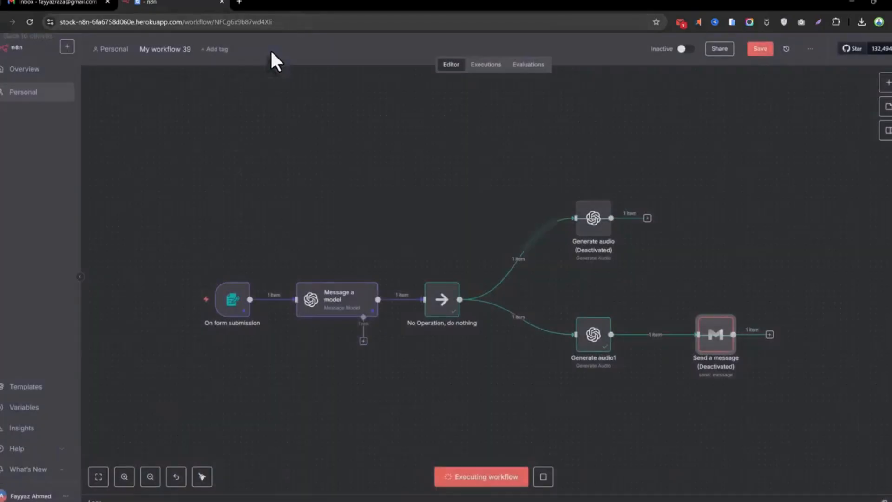
# Add an attachment with the field name data to the Gmail Send a message node.
pyautogui.doubleClick(702, 344)
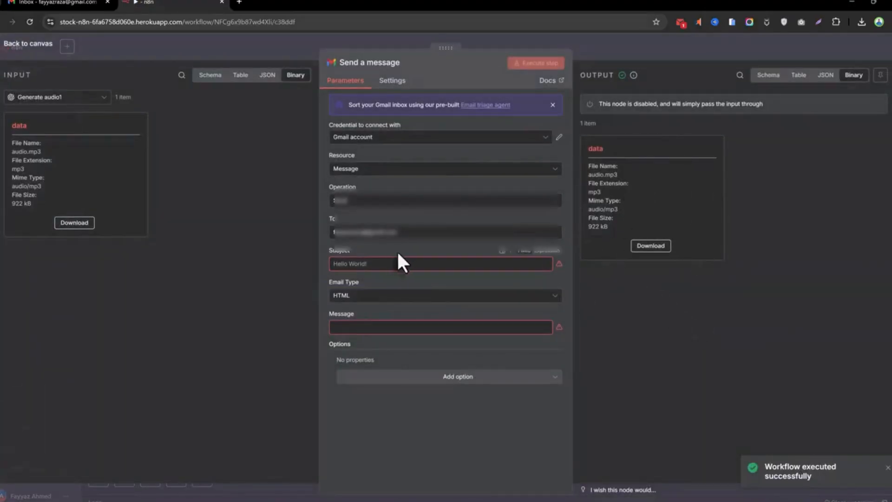
pyautogui.click(389, 264)
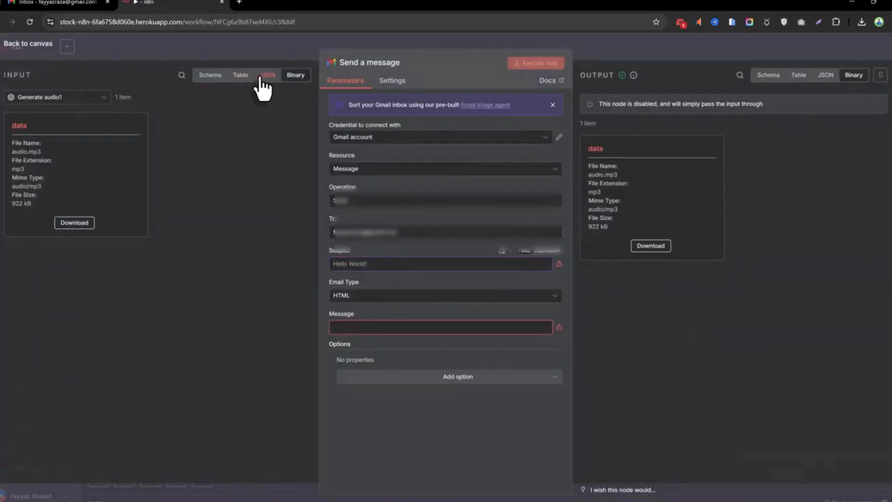
pyautogui.click(412, 377)
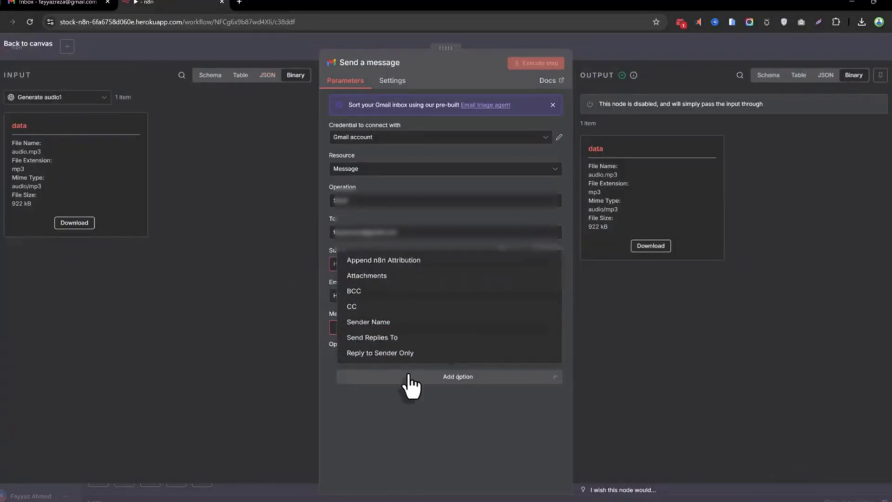
pyautogui.click(372, 272)
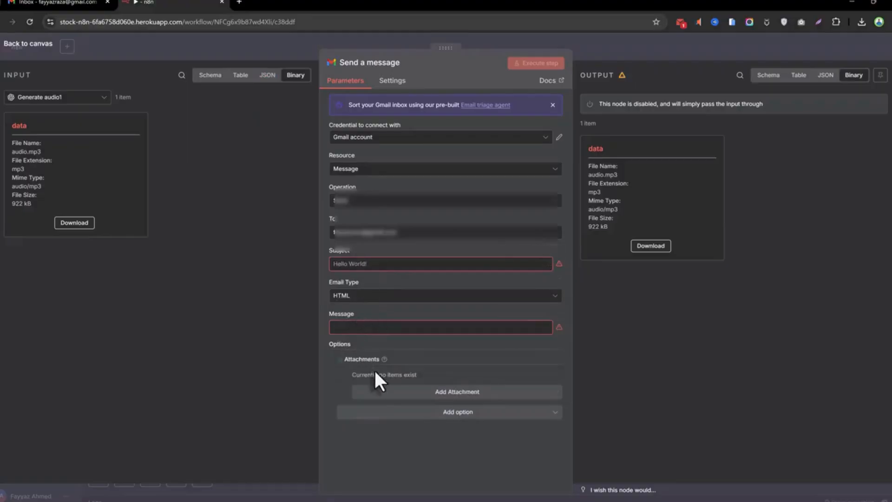
pyautogui.click(381, 389)
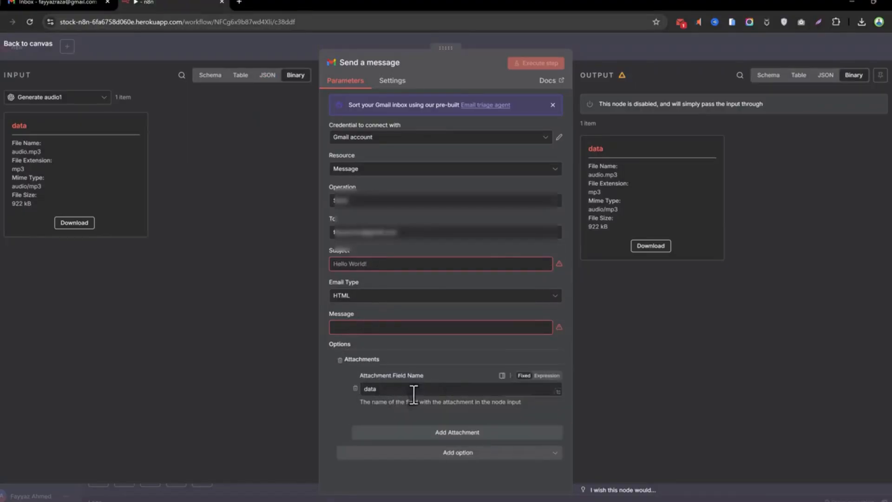
# Enter a subject of "audio form" plus the sender's name, set the email type to Text, and write the message "your audio is create".
pyautogui.click(413, 260)
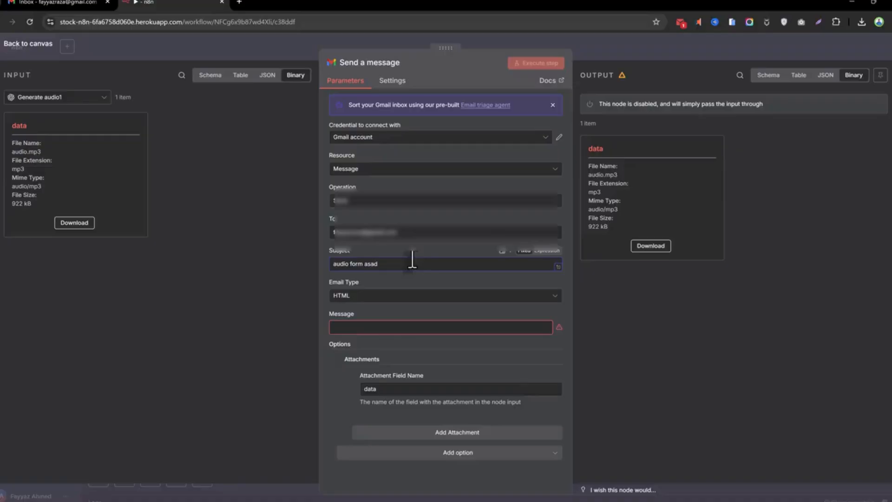
pyautogui.click(381, 297)
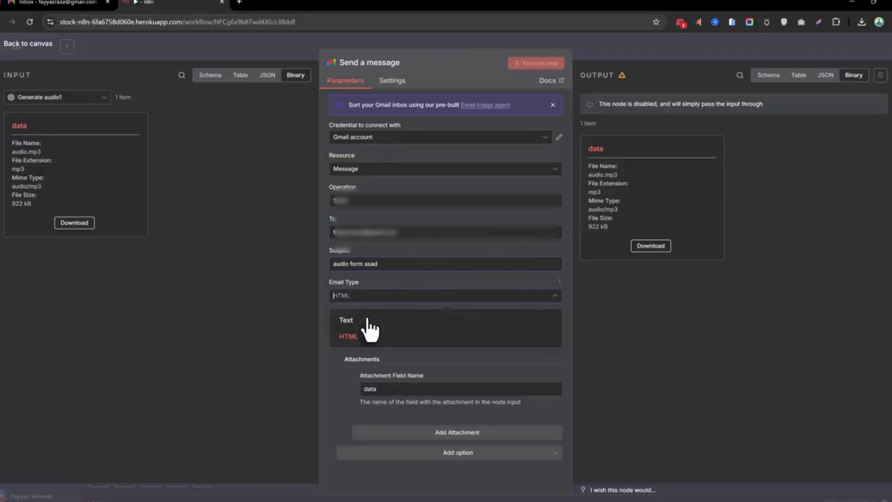
pyautogui.click(372, 320)
pyautogui.click(353, 327)
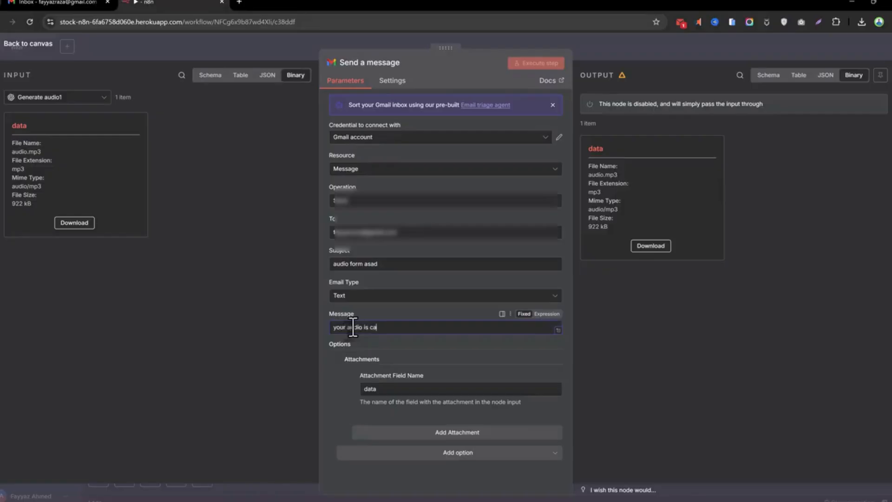
pyautogui.write('your audio is create')
# Return to the canvas with the Send a message node reactivated and execute the workflow.
pyautogui.click(653, 54)
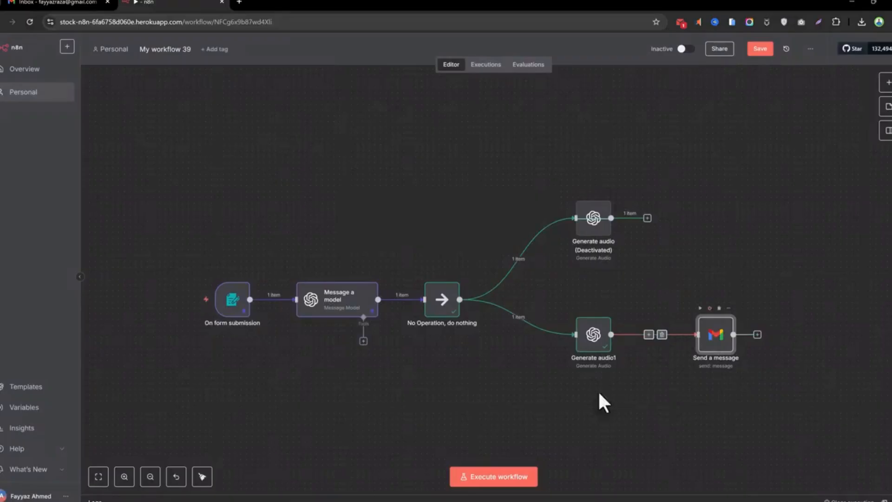
pyautogui.click(529, 484)
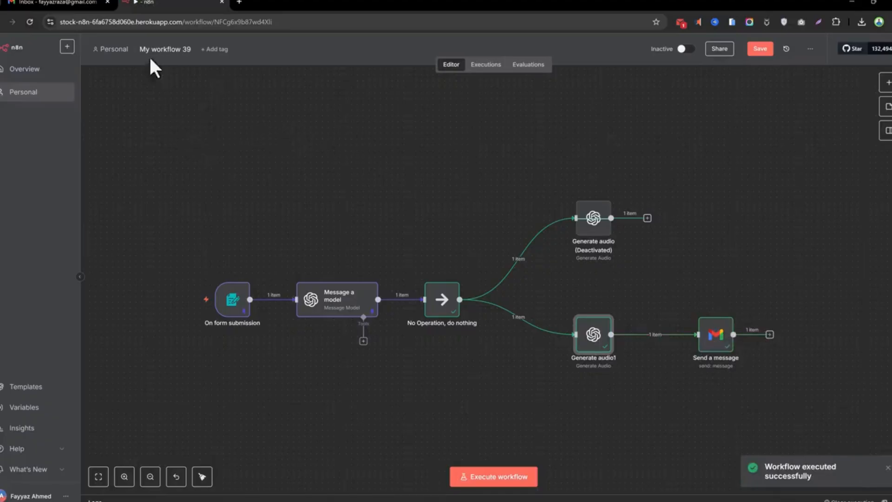
# Switch to Gmail, reload the inbox, and open the newest email sent by the workflow.
pyautogui.click(79, 2)
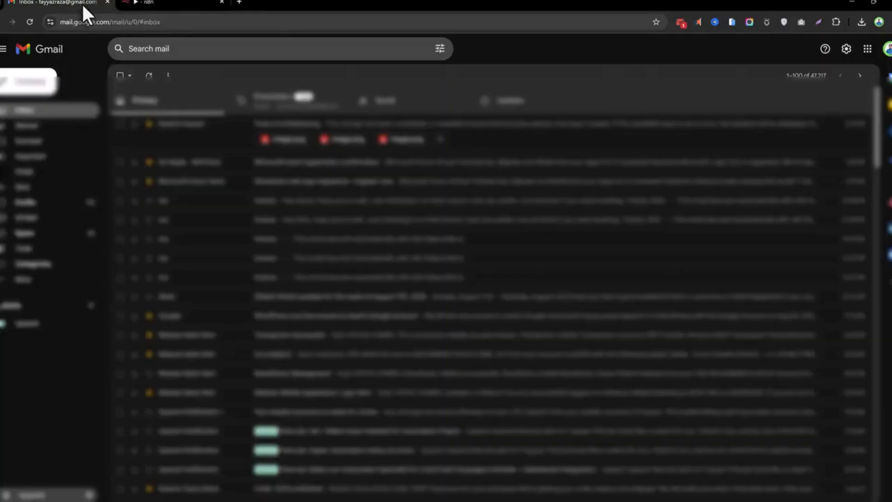
pyautogui.rightClick(580, 74)
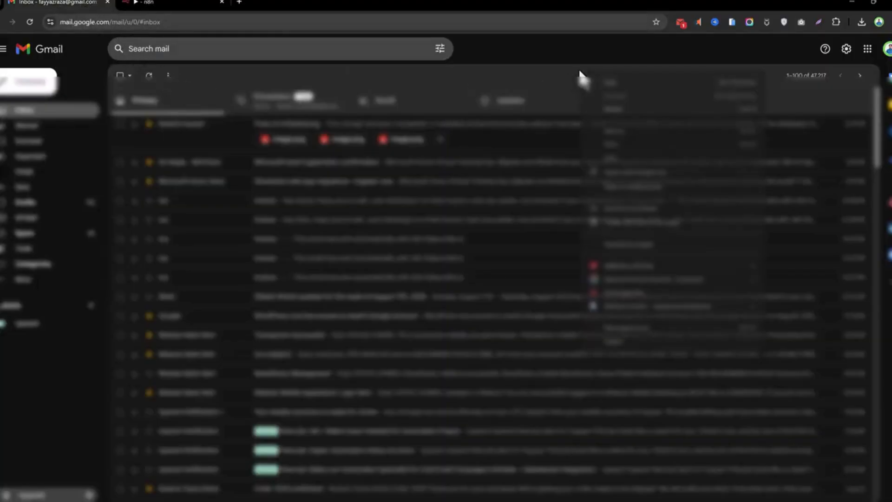
pyautogui.click(595, 110)
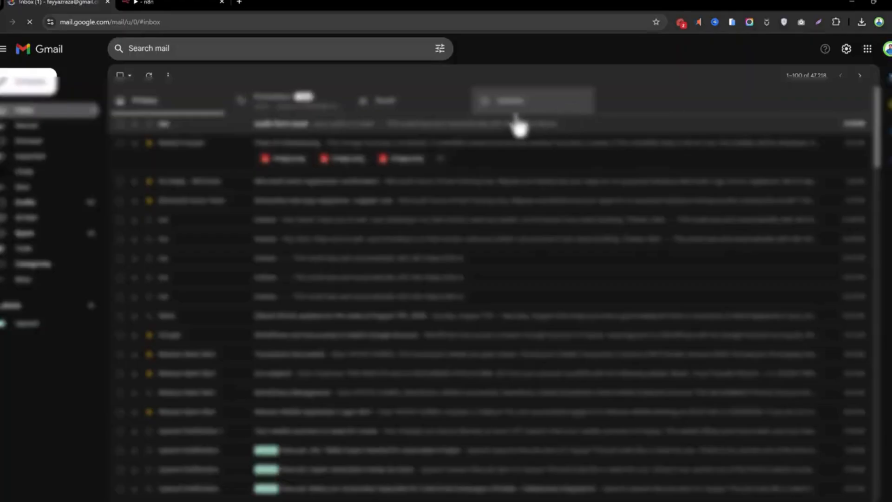
pyautogui.click(389, 124)
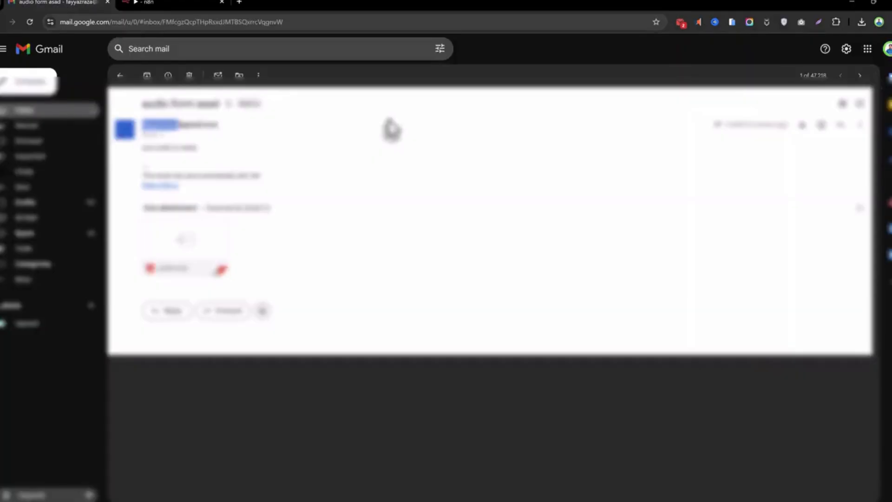
# Open the audio.mp3 attachment of the email, play the beginning of it, and pause the playback.
pyautogui.moveTo(219, 265)
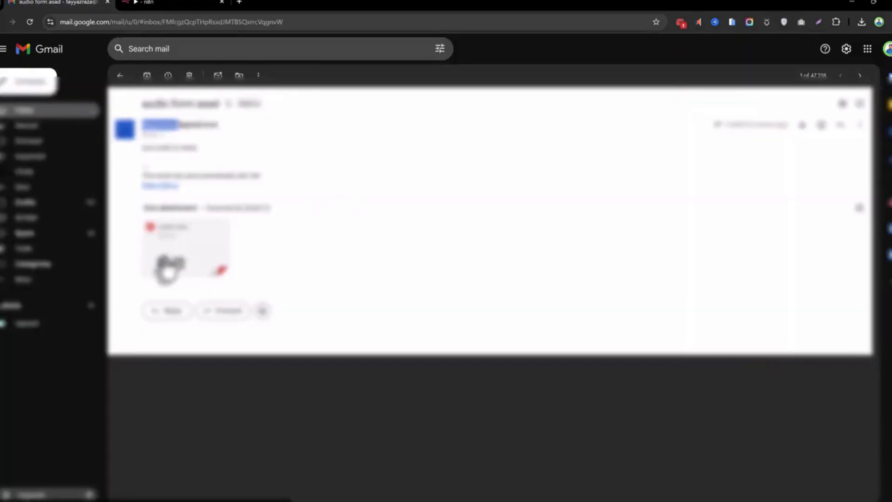
pyautogui.click(175, 253)
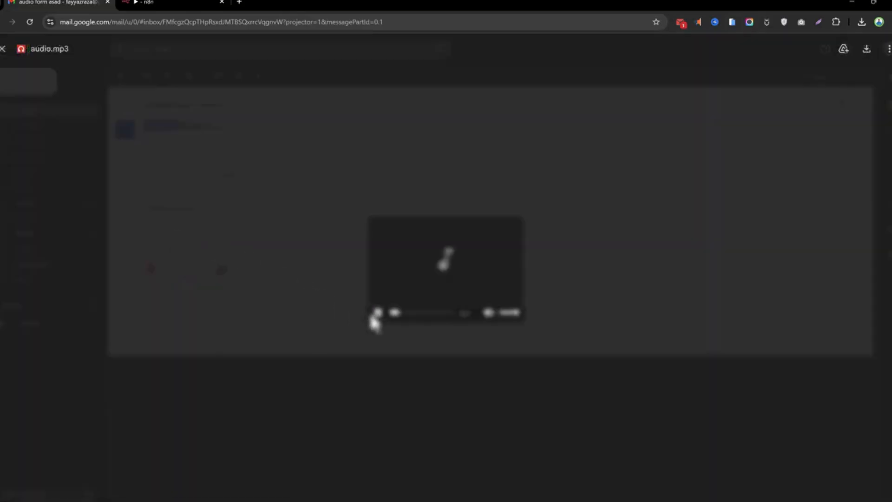
pyautogui.click(376, 320)
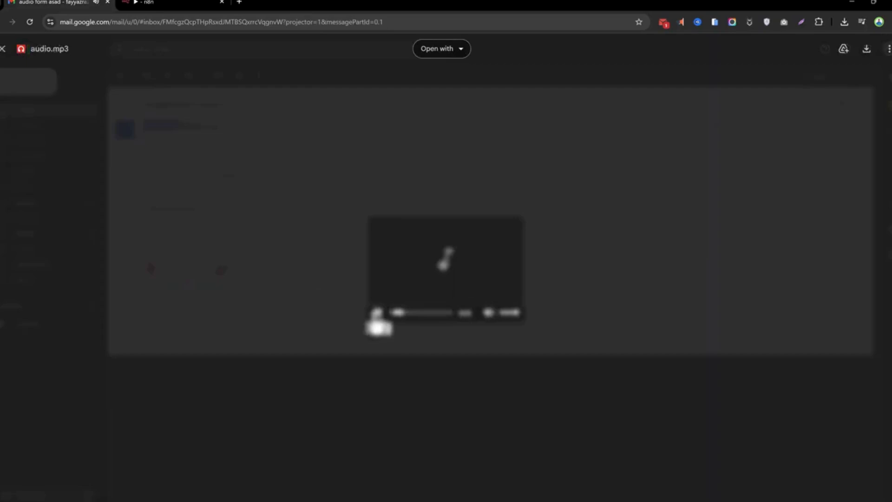
pyautogui.click(376, 312)
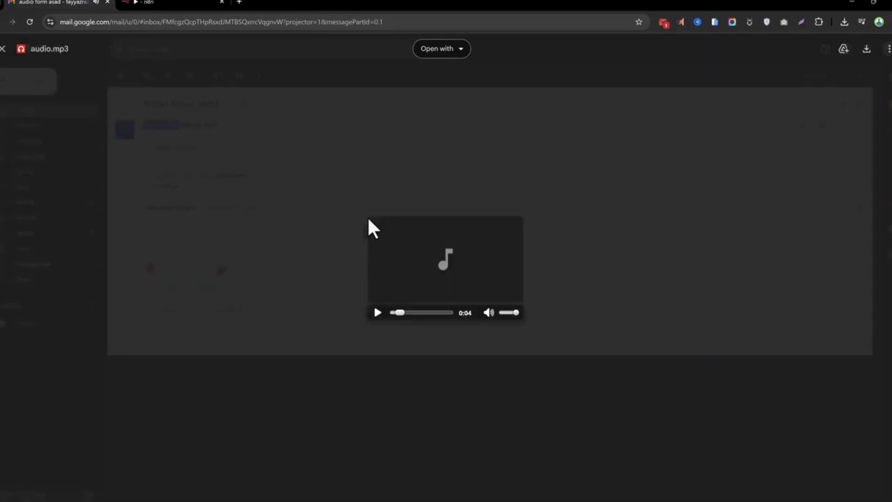
# Switch back to the n8n workflow and move the deactivated Generate audio node slightly away from the No Operation node.
pyautogui.click(144, 4)
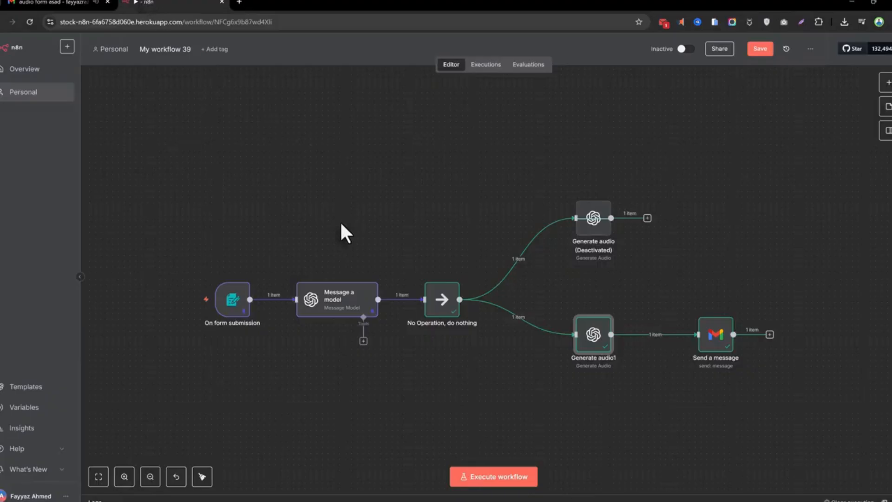
pyautogui.moveTo(204, 241); pyautogui.dragTo(779, 384)
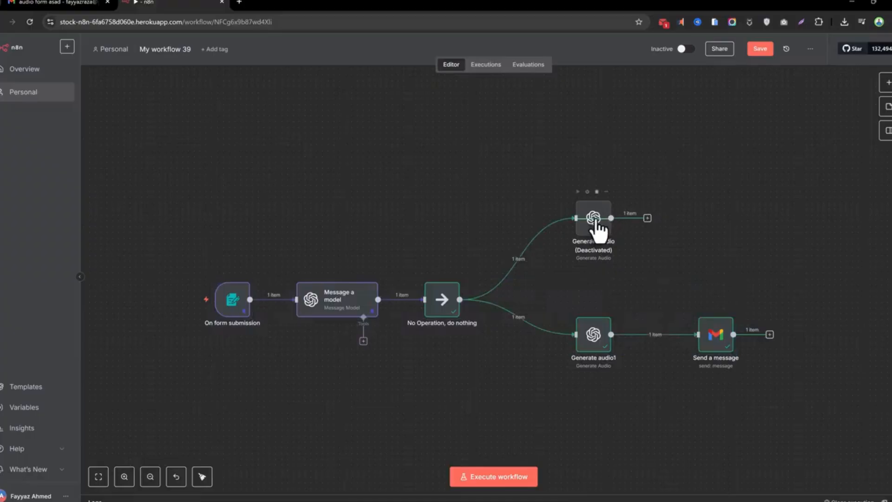
pyautogui.moveTo(594, 223); pyautogui.dragTo(605, 217)
pyautogui.click(659, 212)
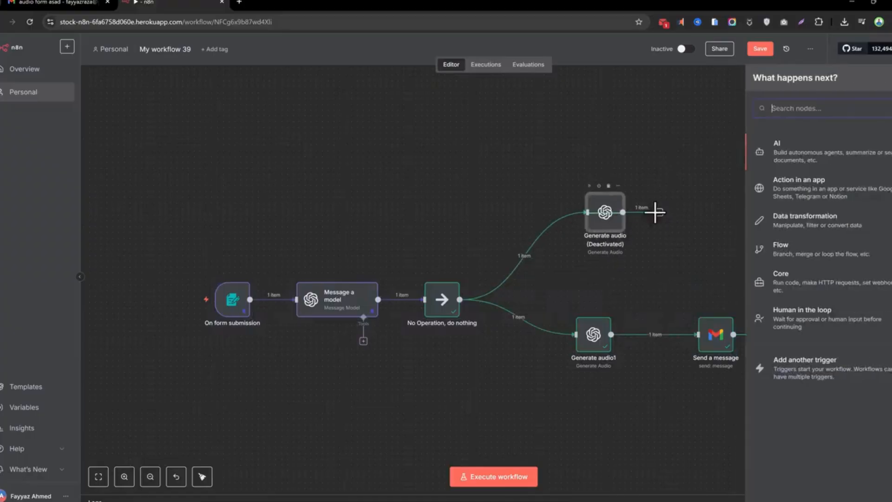
pyautogui.write('con')
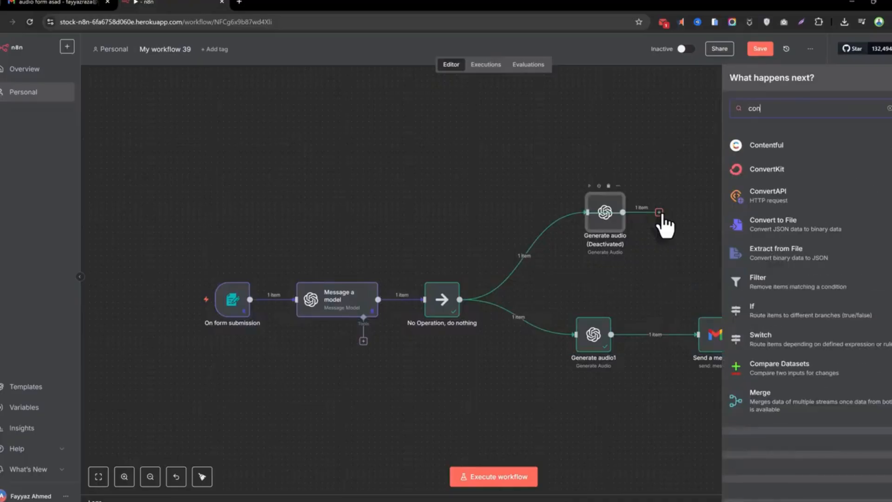
pyautogui.click(753, 231)
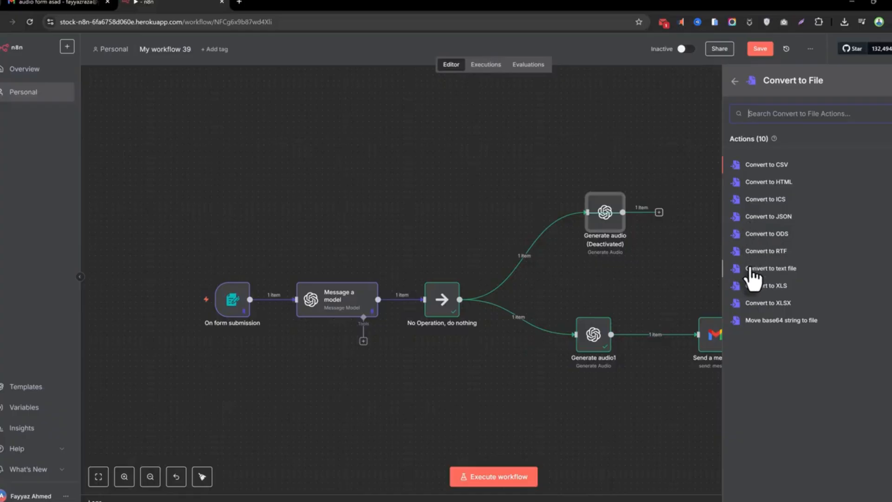
pyautogui.click(663, 147)
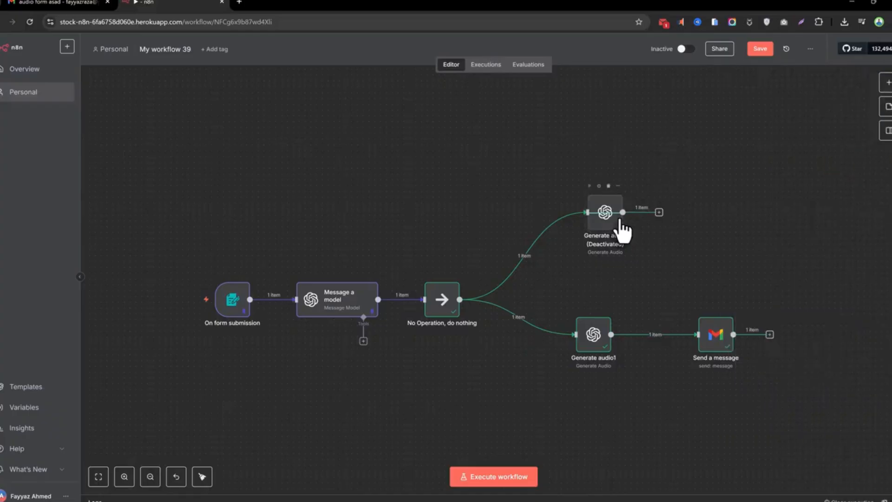